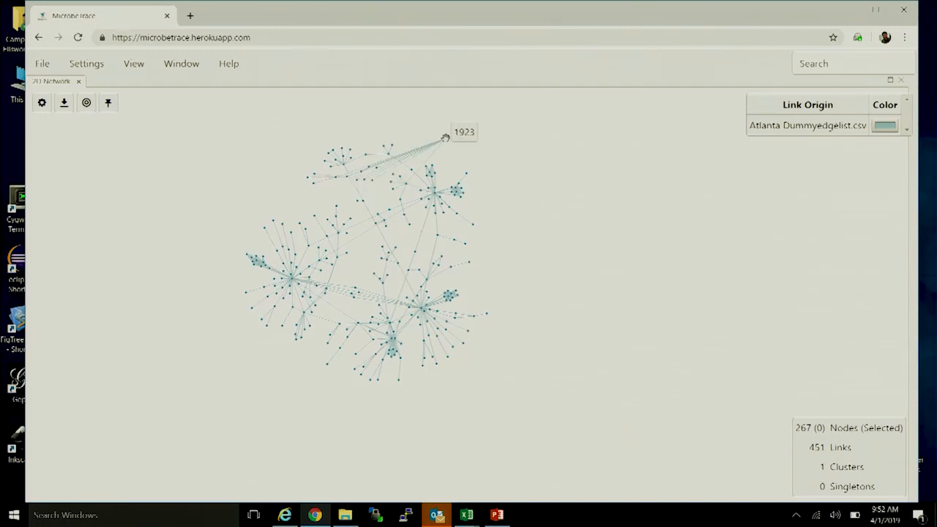
- Move node 1923 at the top of the network to a different spot in the layout
drag(444, 138, 456, 175)
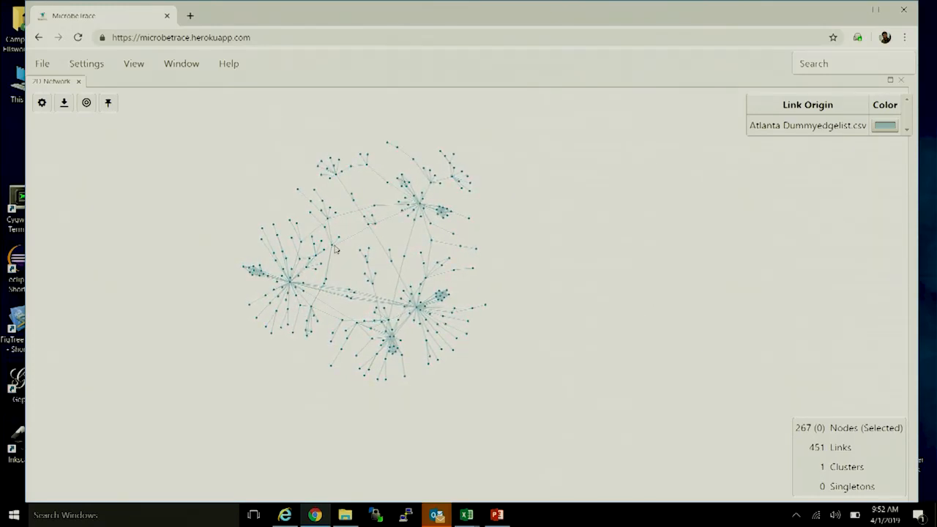
scroll(245, 211, up, 3)
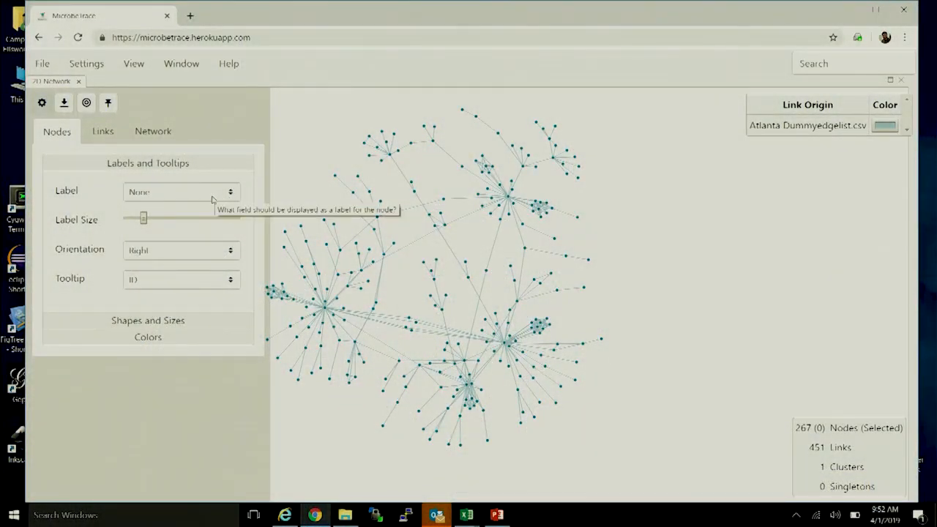
- Label the network nodes by ID and slightly increase the label size
click(213, 194)
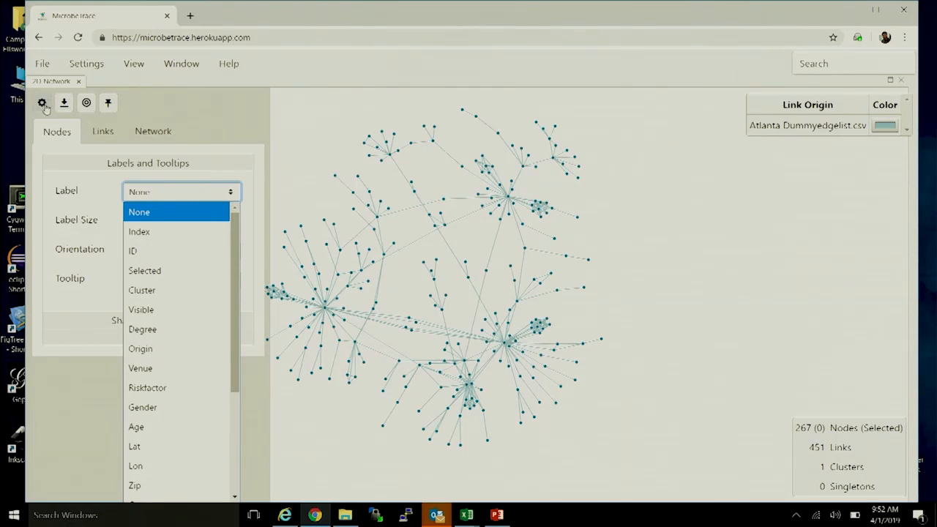
click(72, 179)
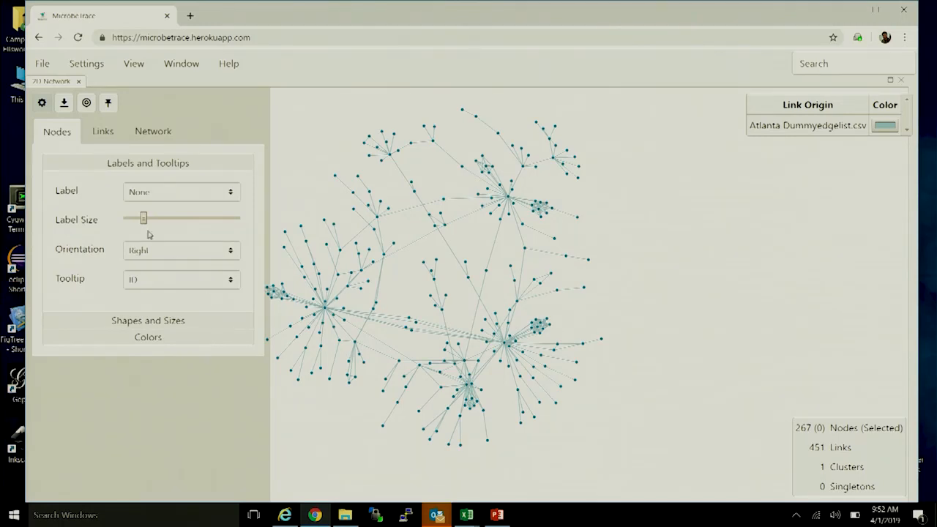
click(171, 194)
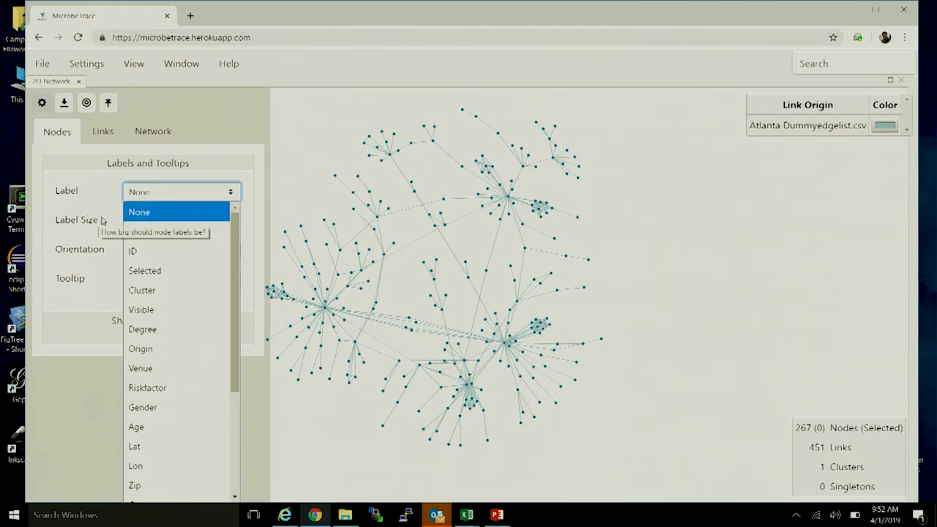
click(175, 251)
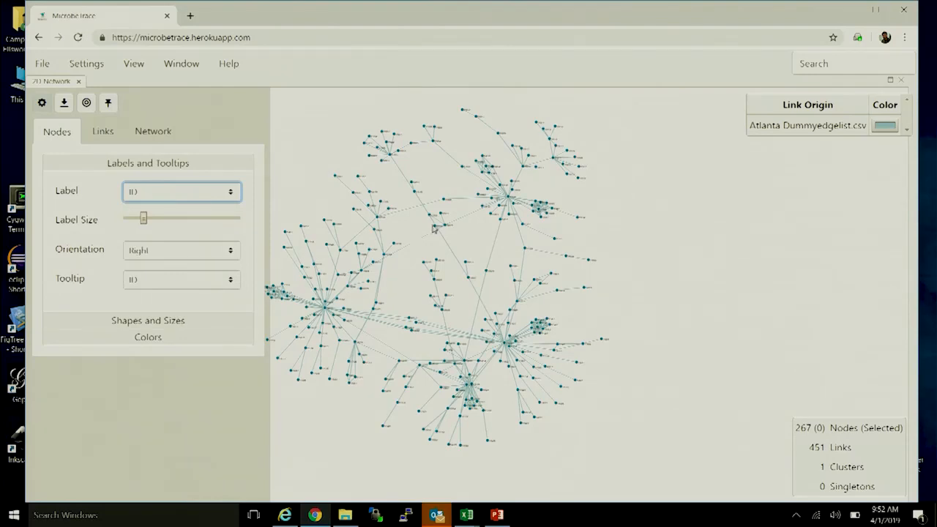
scroll(436, 228, up, 5)
click(420, 189)
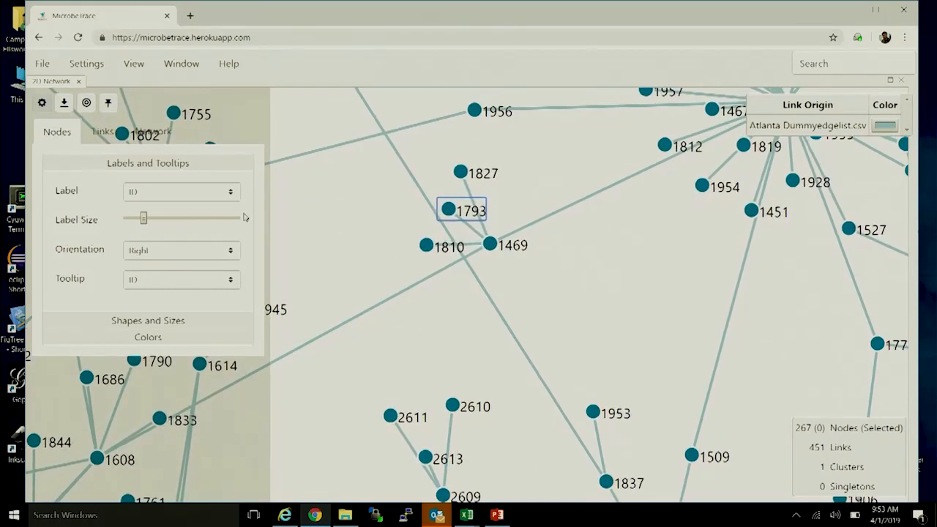
mouse_move(144, 217)
mouse_down()
mouse_move(200, 221)
mouse_move(149, 219)
mouse_up()
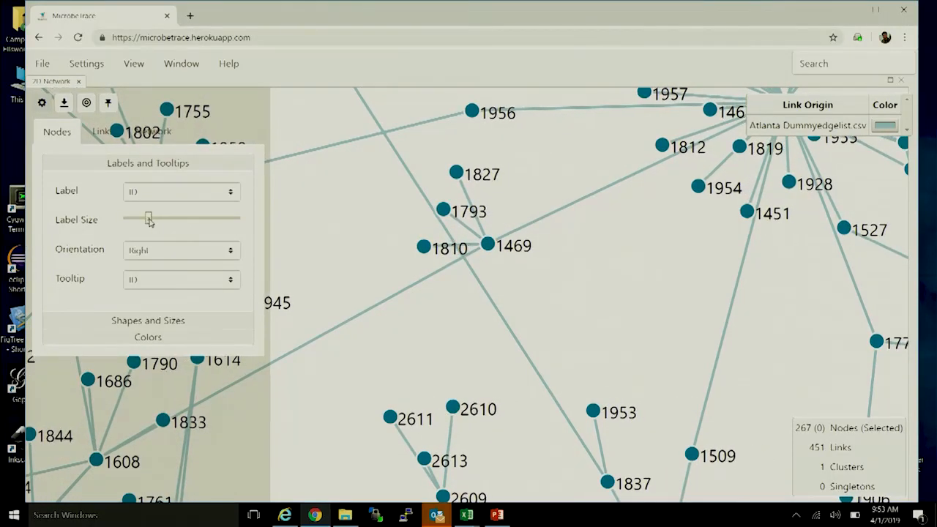
- Try the Left and Top orientations for the node labels, and set the orientation back to Right
click(169, 253)
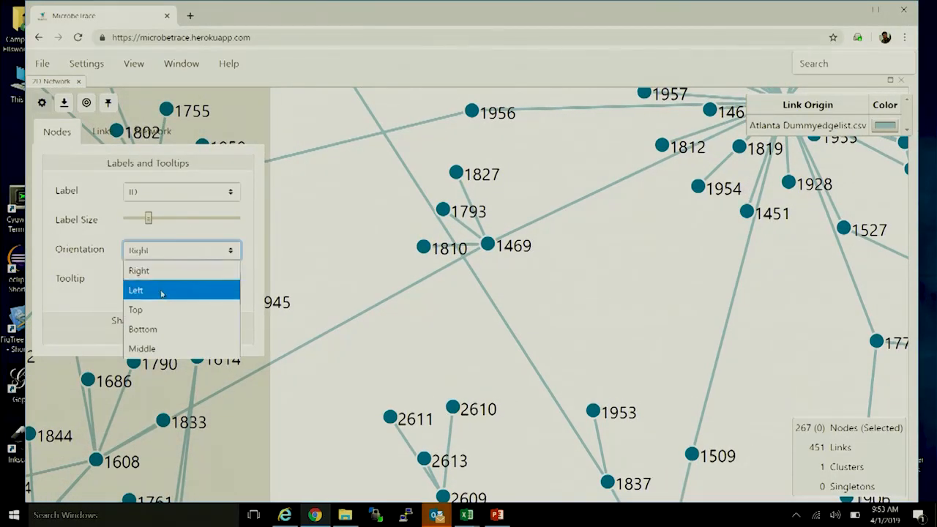
click(165, 291)
click(173, 251)
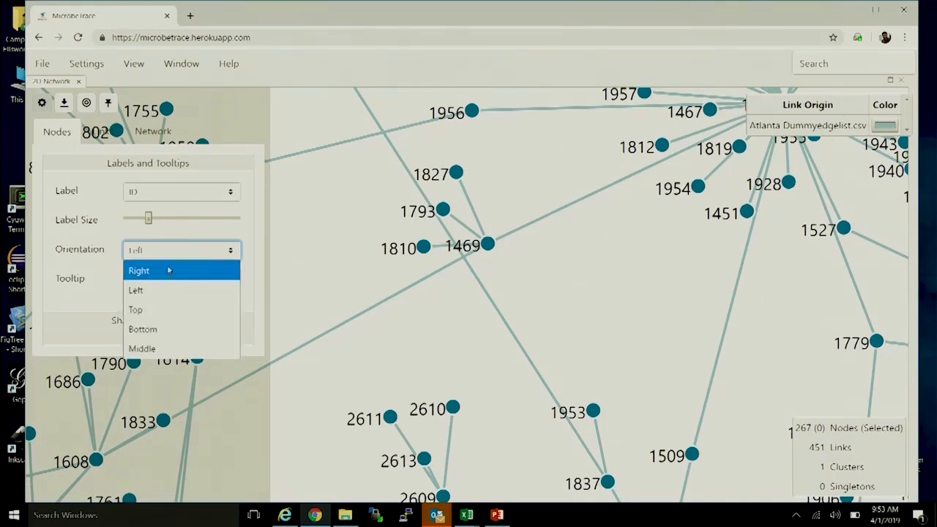
click(150, 310)
click(150, 258)
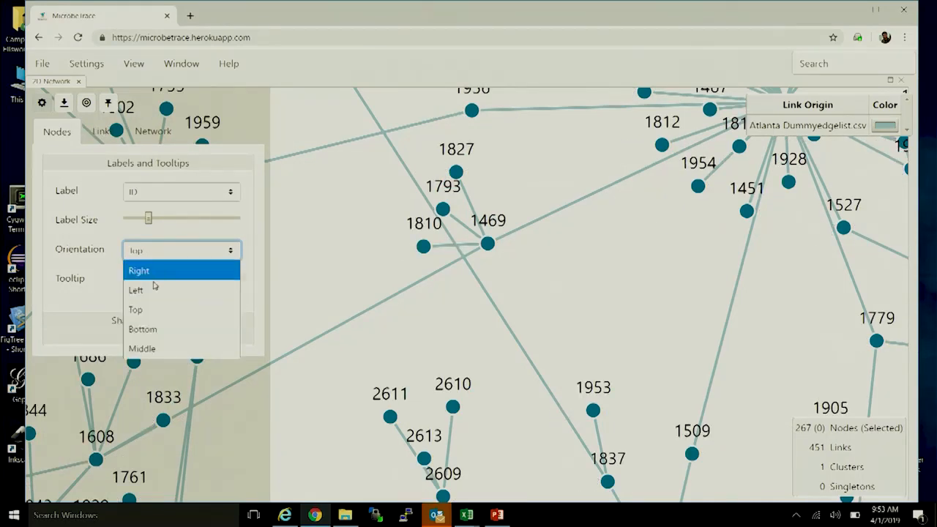
click(154, 269)
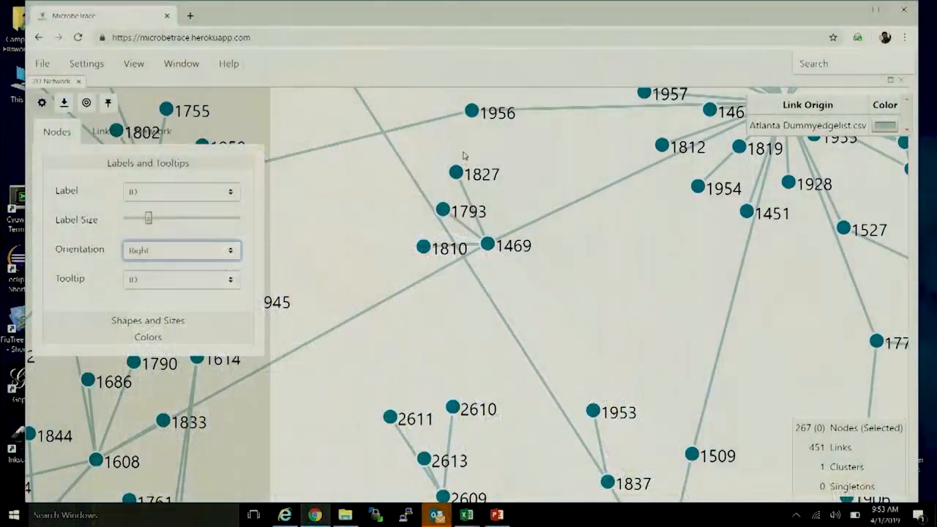
- Set the node tooltip to Age and check it on node 1827
mouse_move(457, 172)
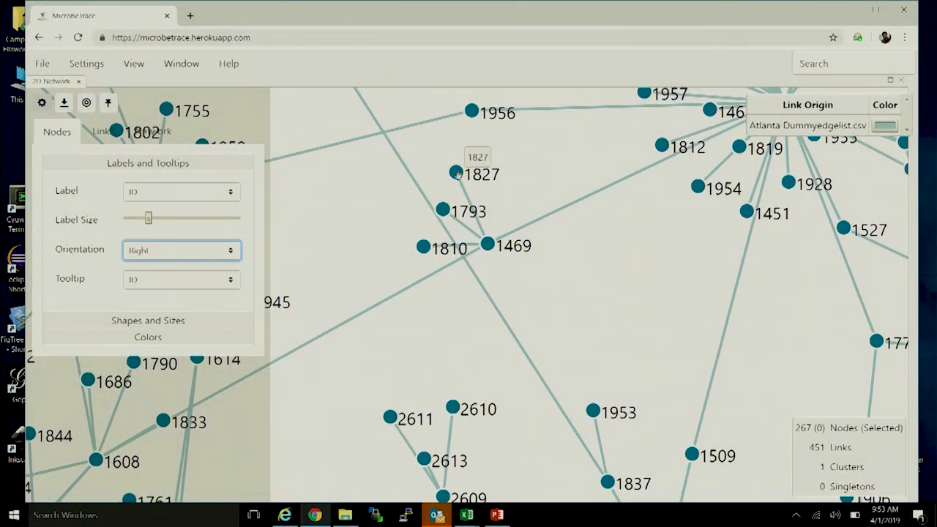
click(152, 282)
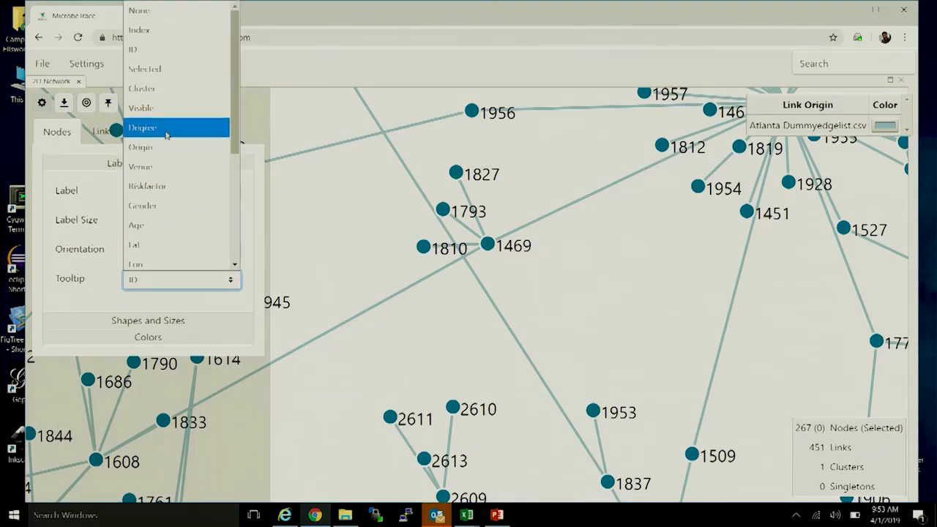
click(173, 227)
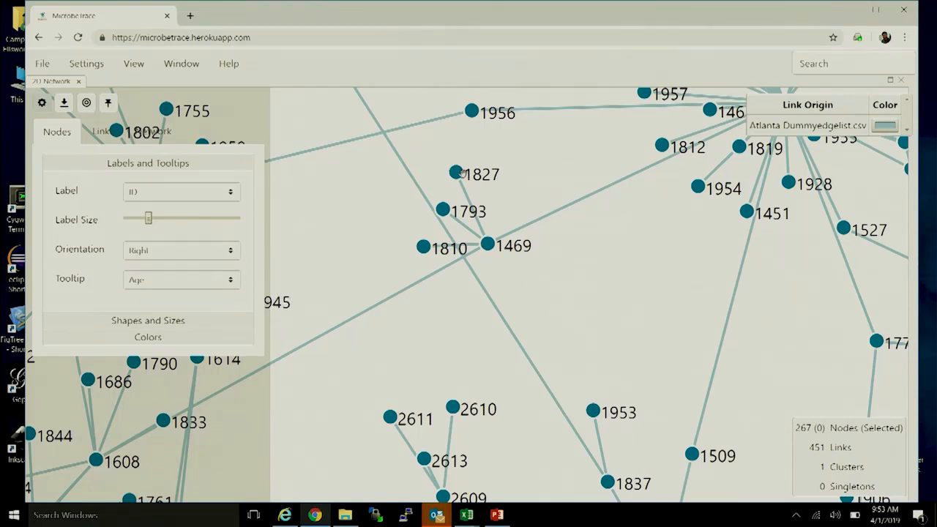
mouse_move(455, 171)
- Size the nodes by Degree and raise the node size to about three quarters of its range
click(161, 322)
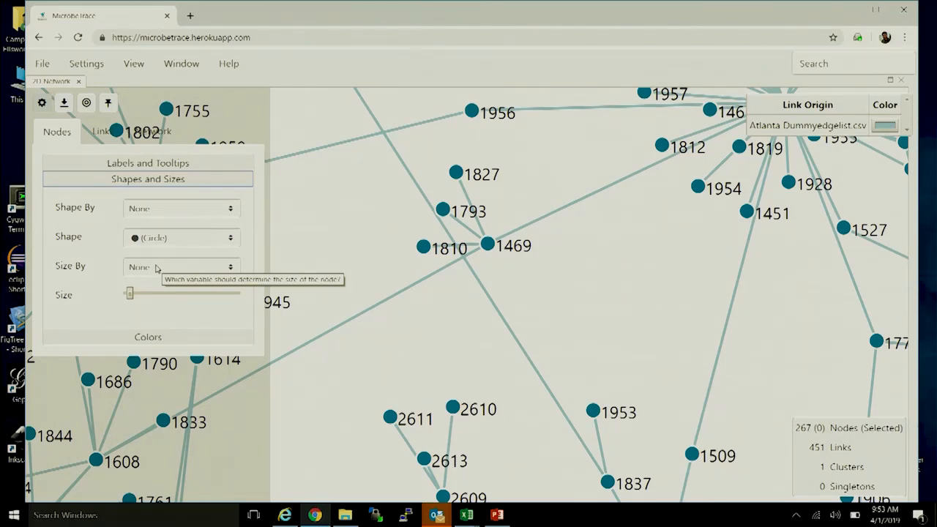
click(163, 267)
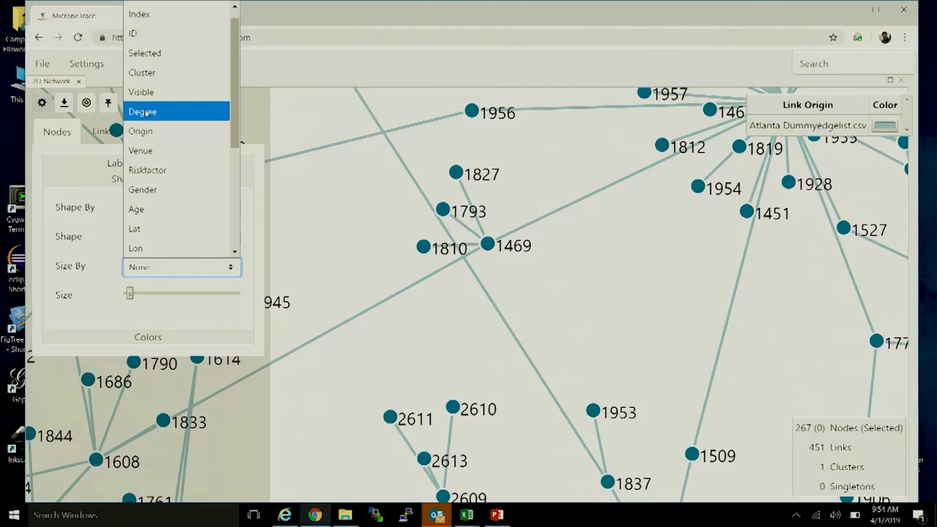
click(148, 112)
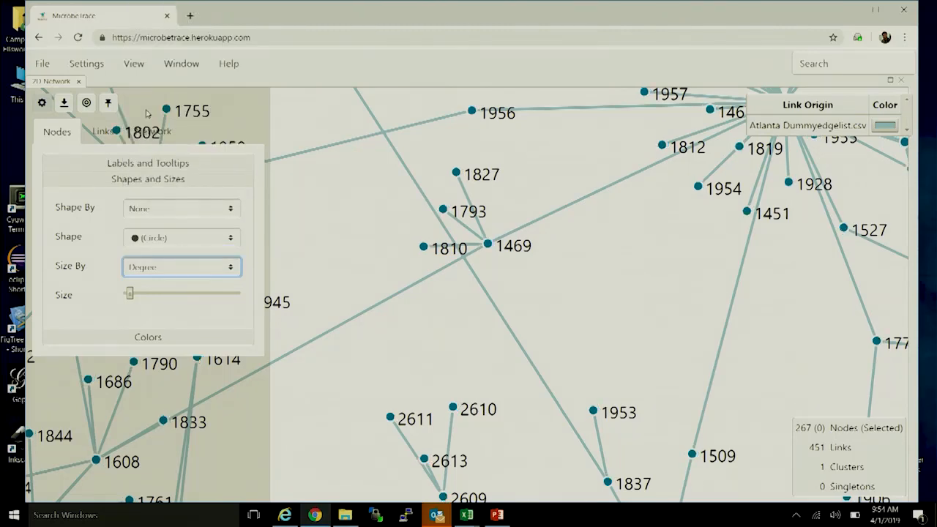
scroll(415, 238, down, 5)
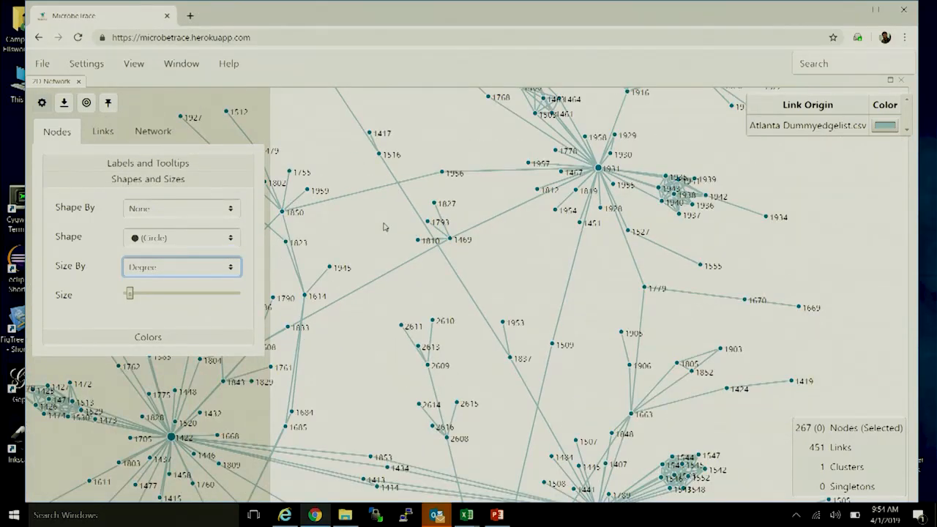
drag(376, 294, 437, 236)
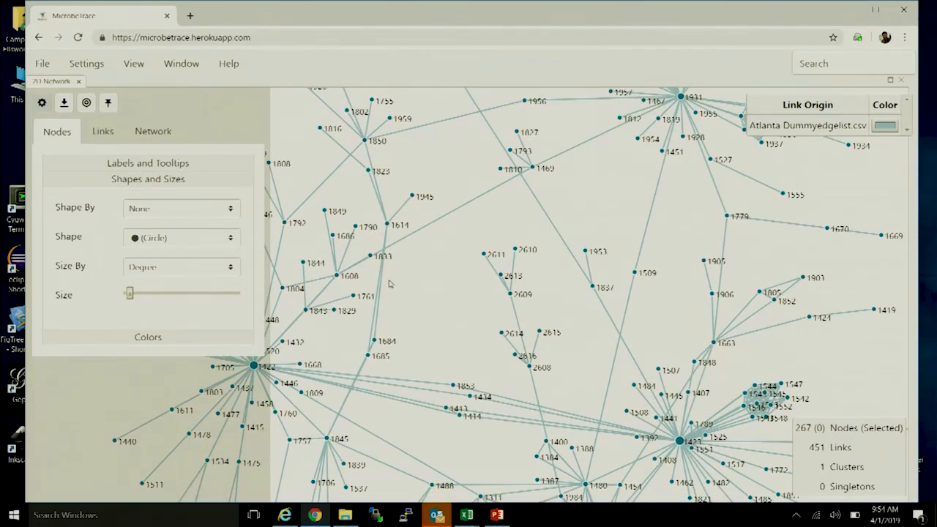
drag(129, 293, 211, 296)
drag(463, 280, 511, 238)
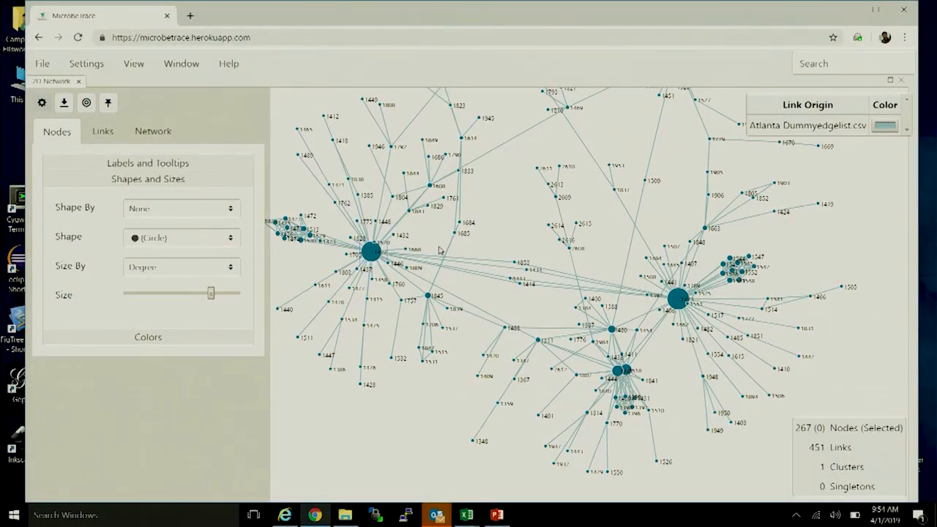
- Try shaping the nodes by City
click(204, 214)
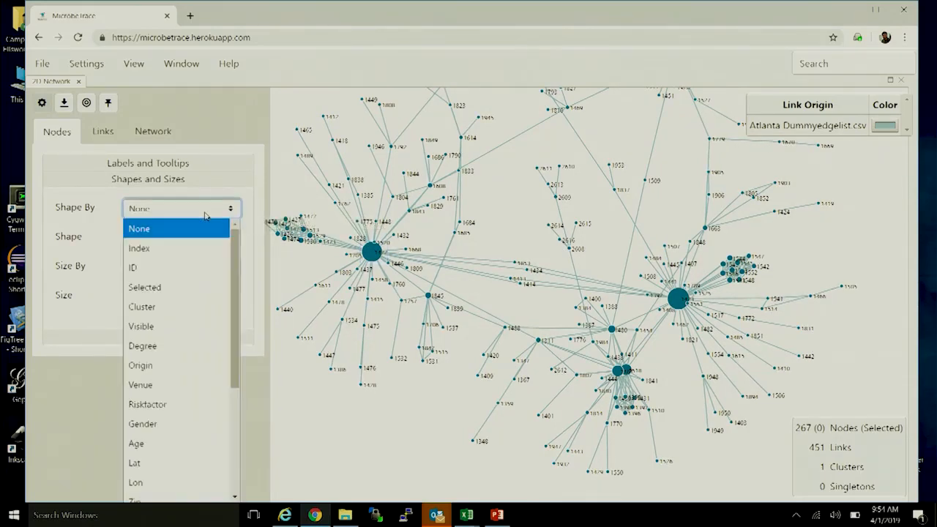
scroll(189, 270, down, 3)
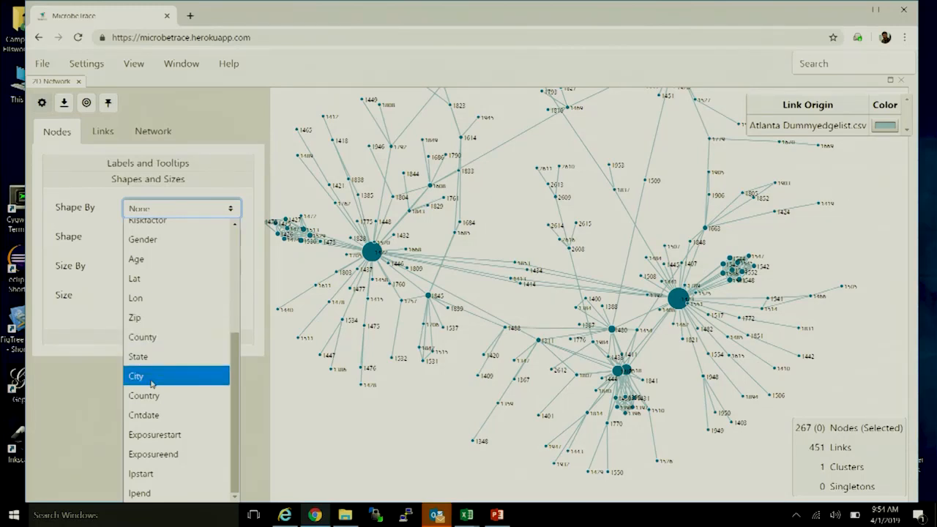
click(151, 382)
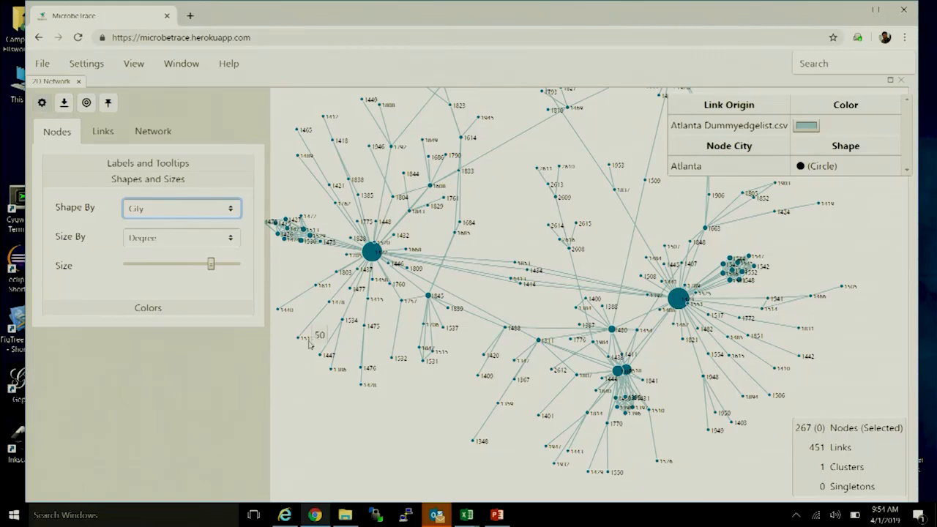
- Set the node shapes to vary by Riskfactor
click(184, 212)
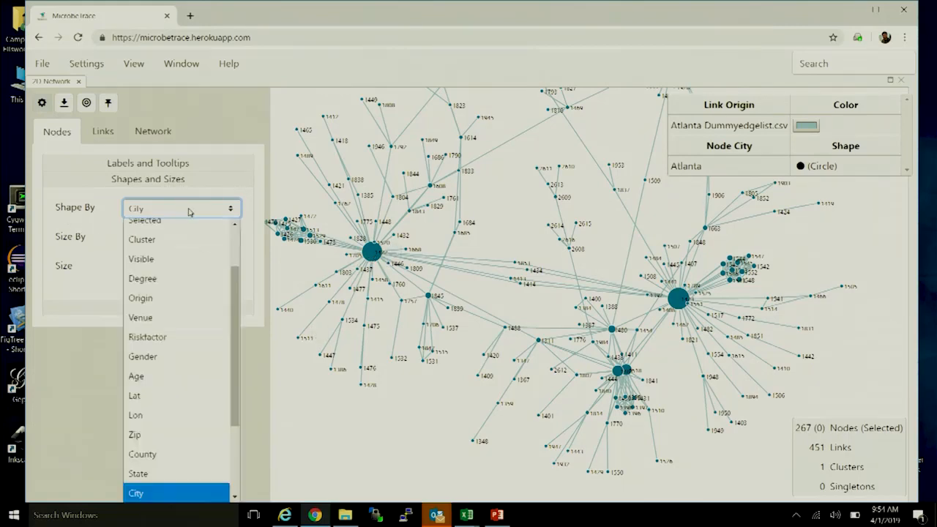
scroll(191, 324, down, 3)
scroll(166, 307, up, 3)
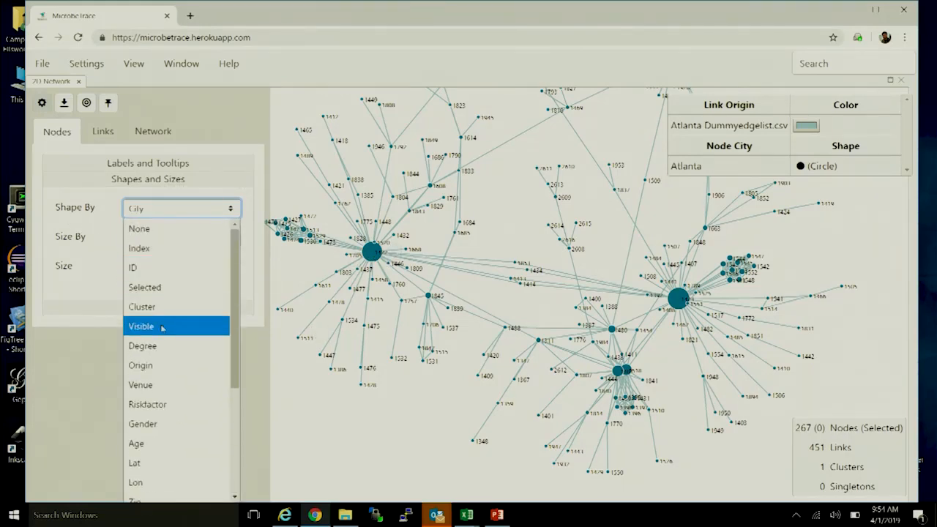
scroll(168, 358, down, 2)
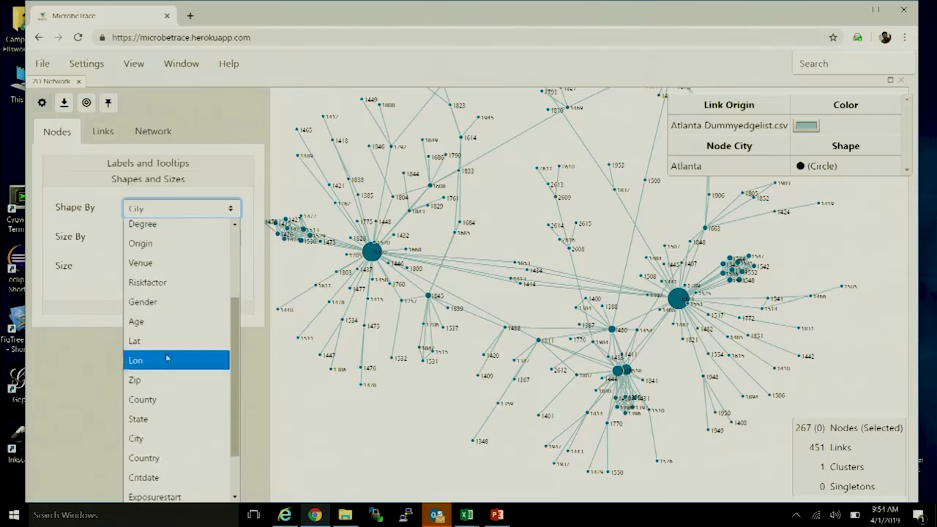
click(167, 287)
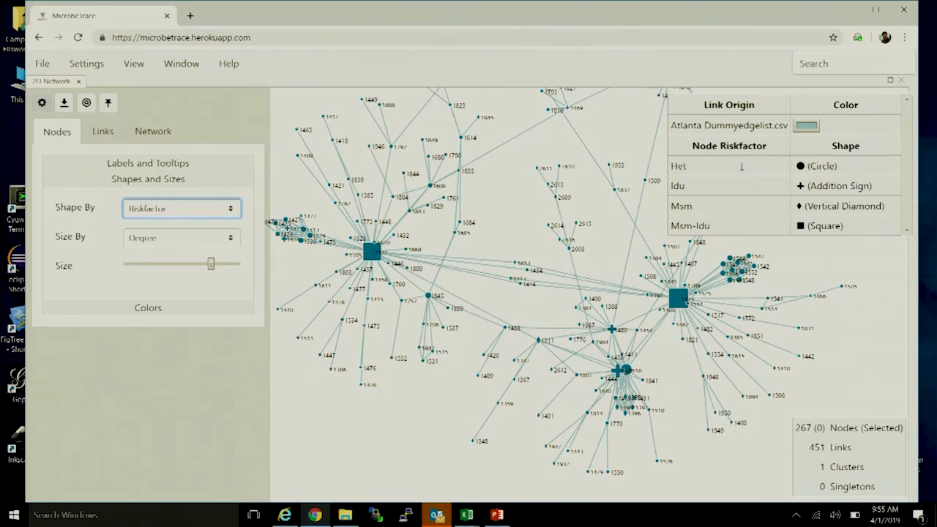
- In the node risk factor legend, assign Horizontal Diamond to Idu, Square to Msm and Multiplication Sign to Msm-Idu
click(834, 167)
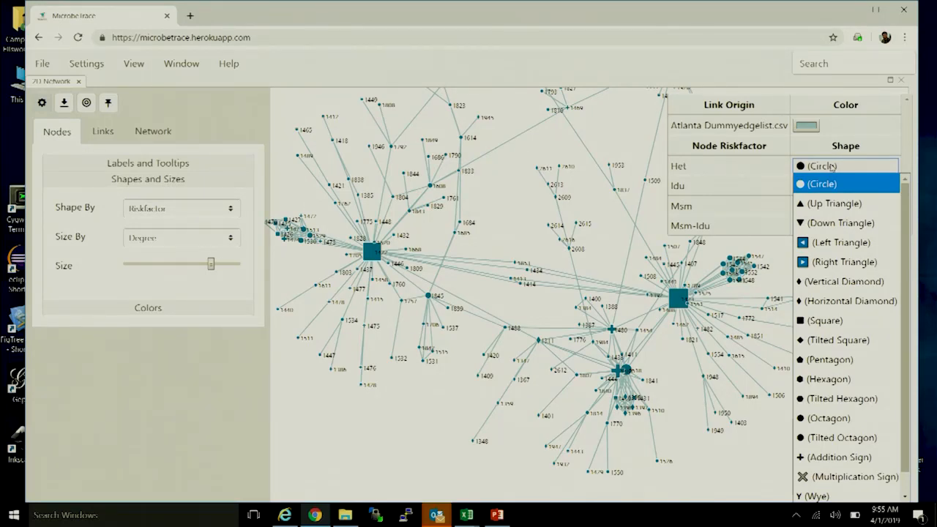
click(823, 166)
click(823, 189)
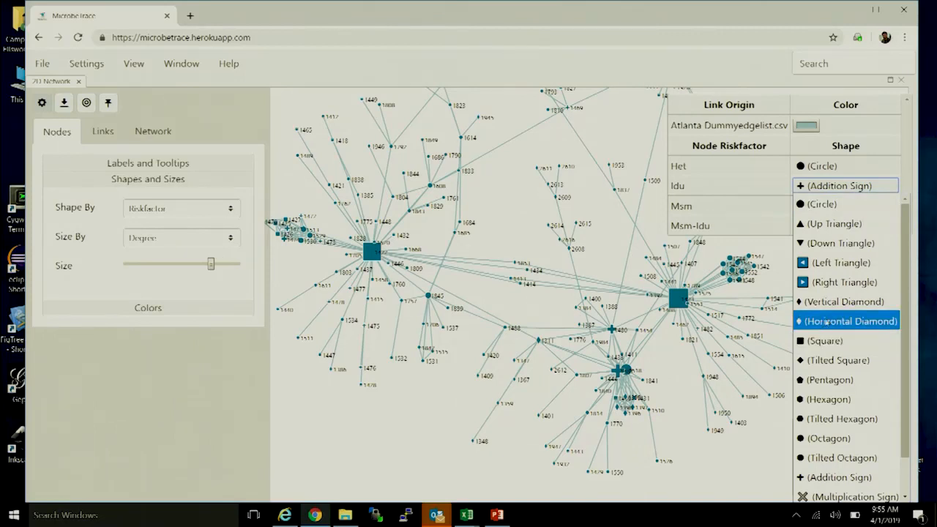
click(829, 321)
click(827, 205)
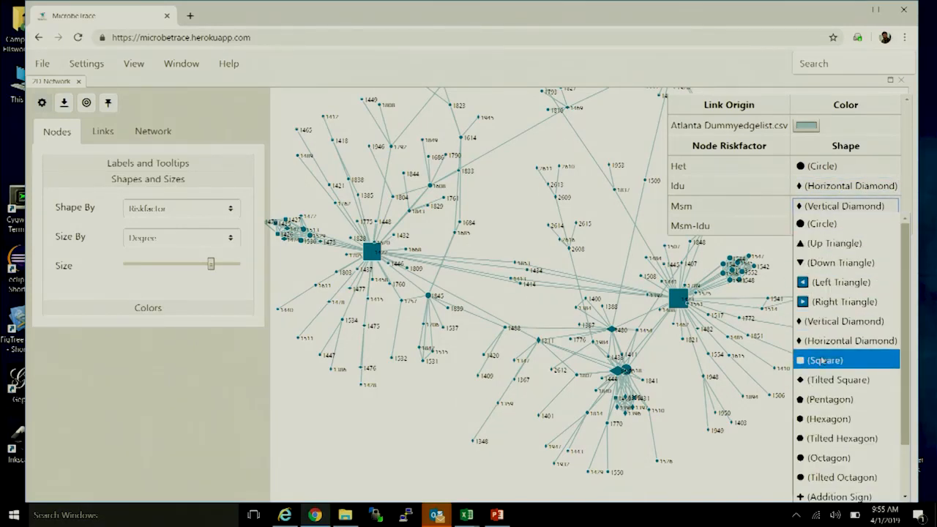
click(822, 360)
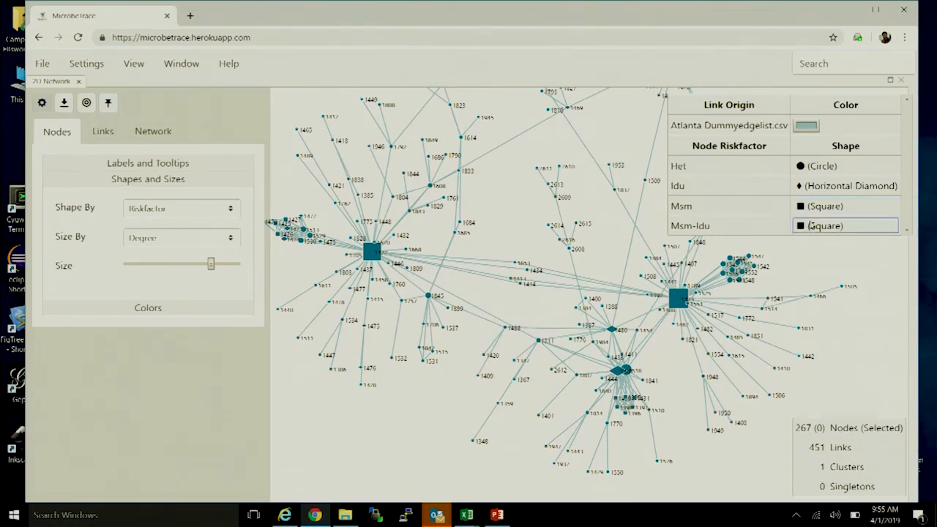
click(813, 227)
scroll(839, 381, down, 2)
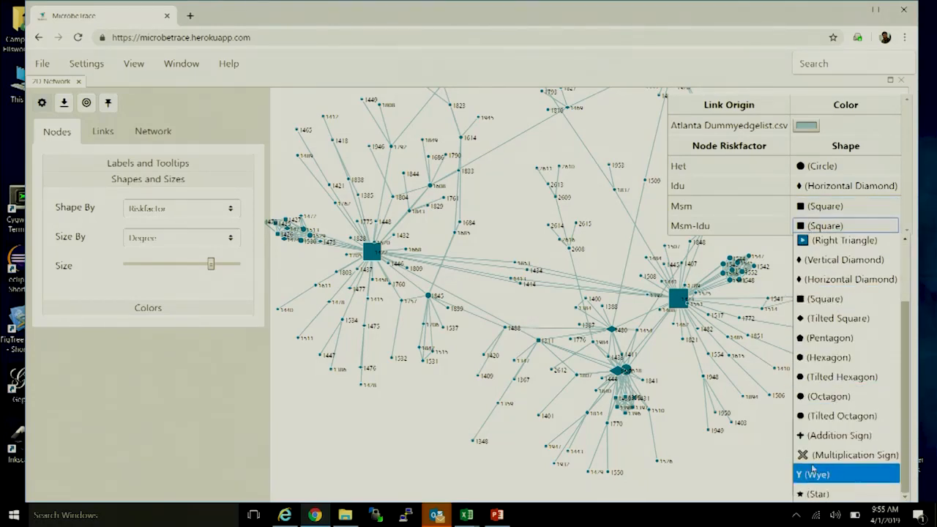
click(815, 459)
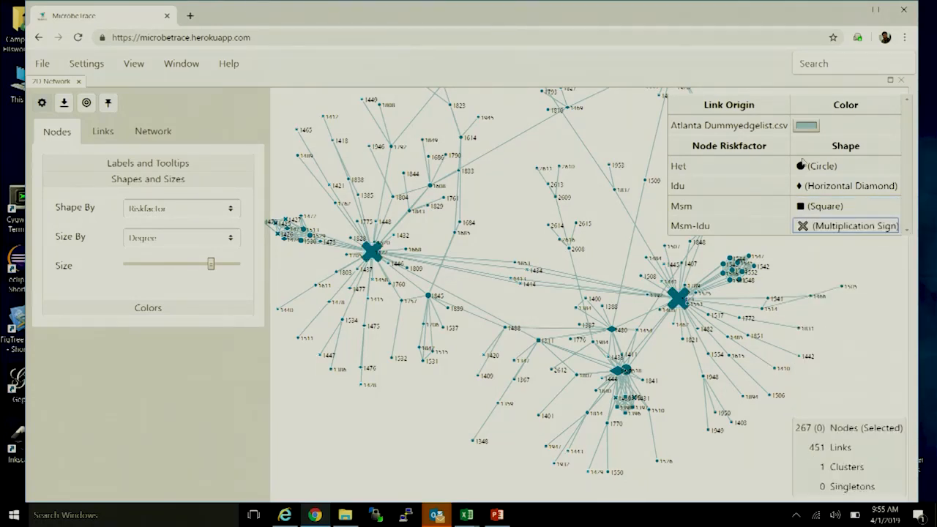
click(729, 172)
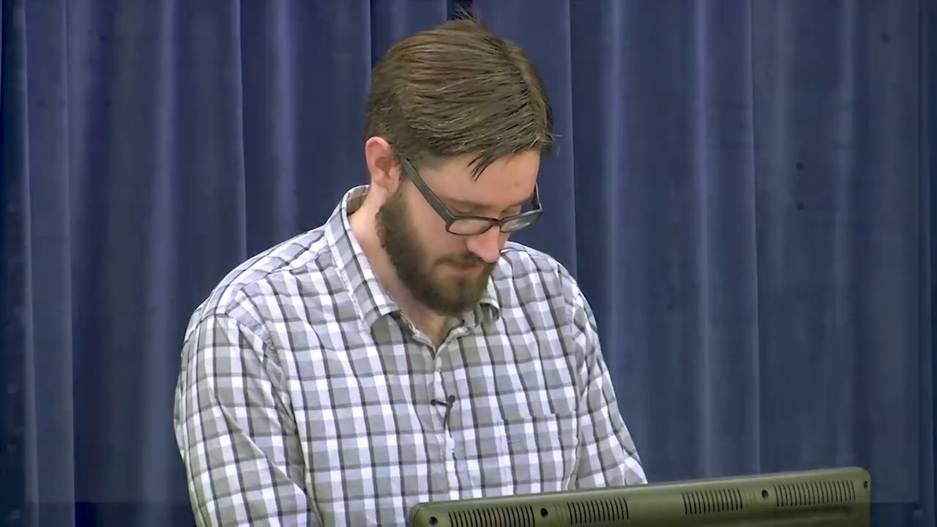
- In the node risk factor legend, rename the first three entries Heterosexual, Person Who Injects Drugs and Men Who Have Sex with Men
text(sexual)
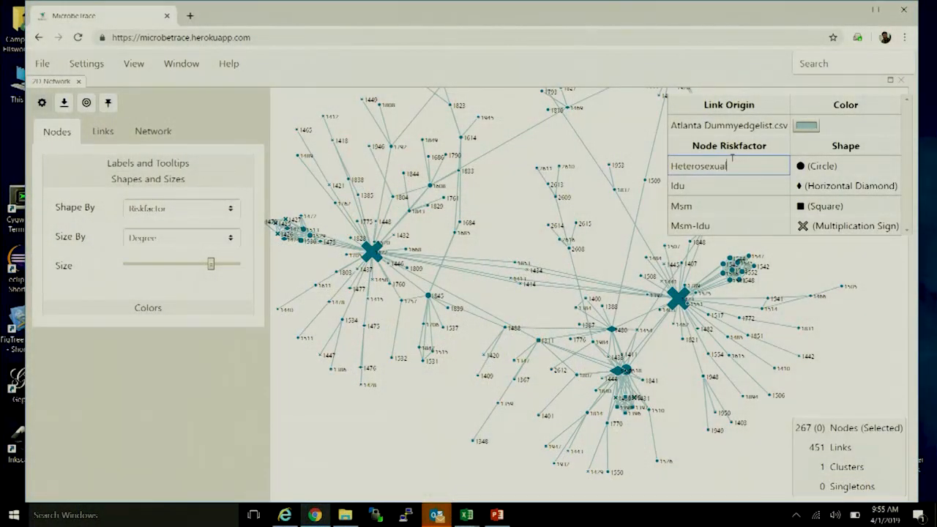
click(721, 184)
text(Person Who Injects Drugs)
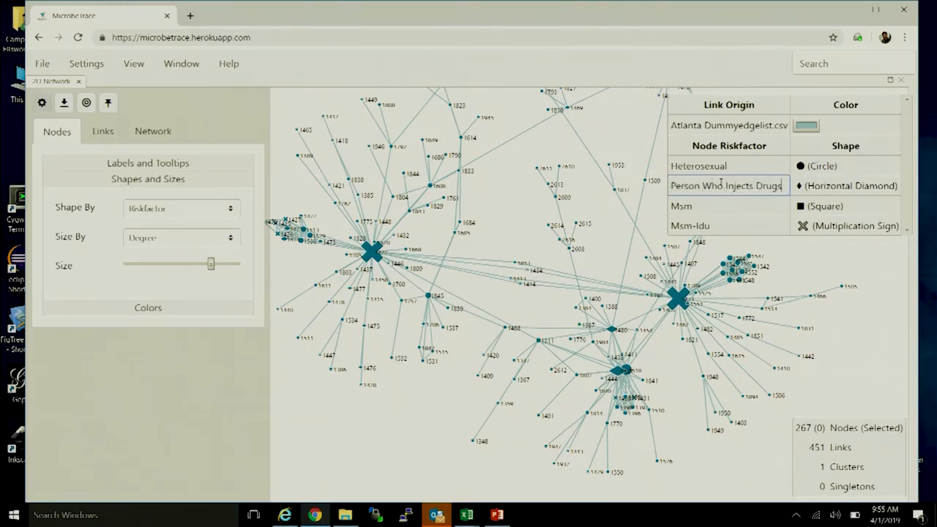
click(724, 198)
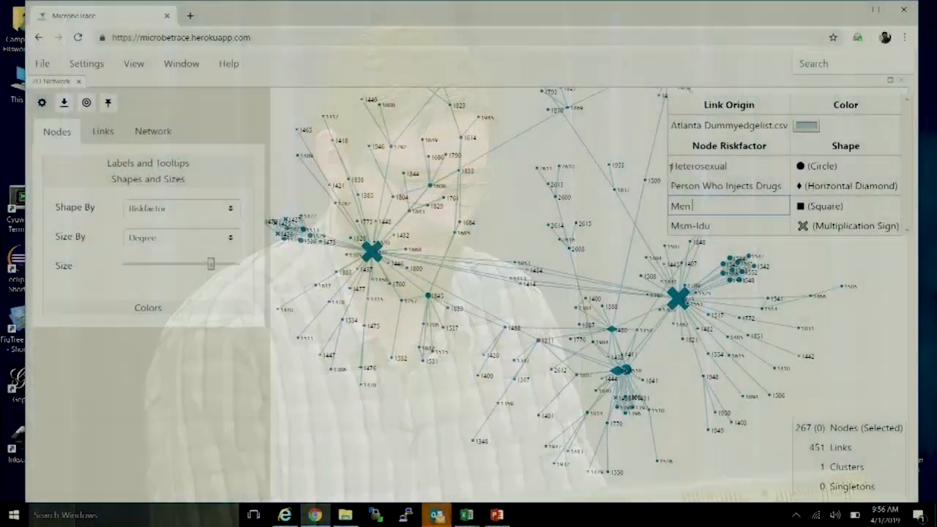
text(ho Have)
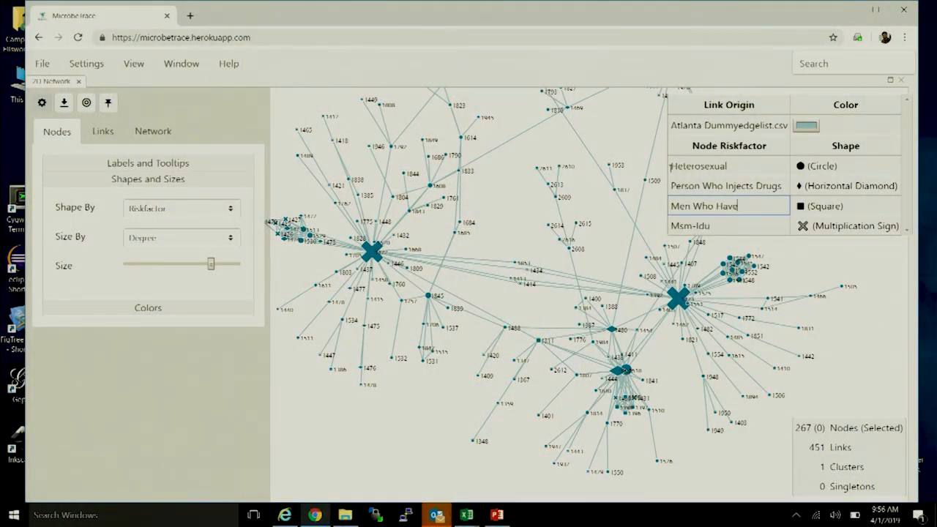
text( Sex with Men)
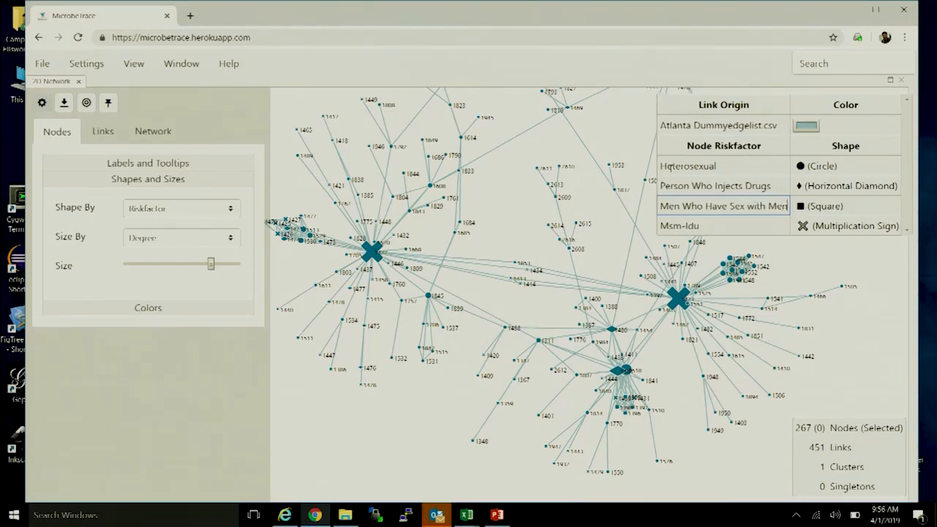
click(735, 232)
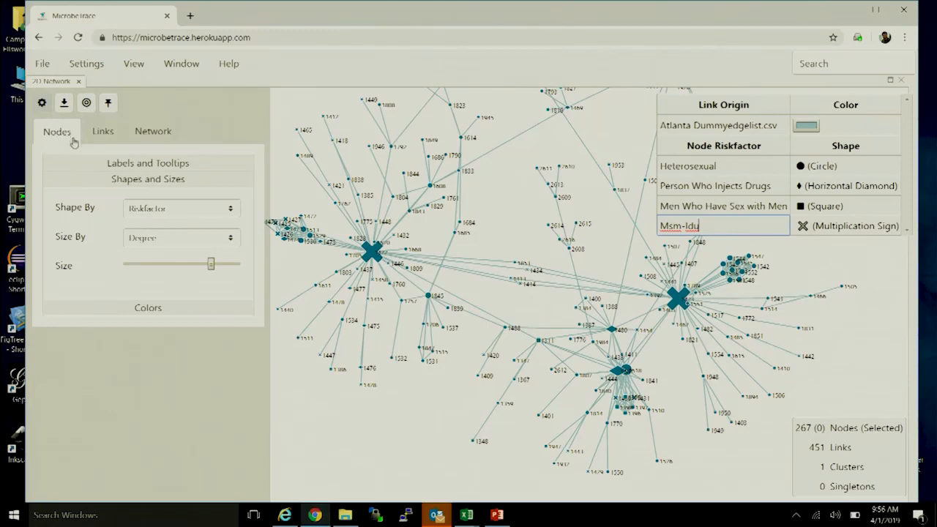
- Color the nodes by Zip in the global styling settings and close the settings
click(141, 311)
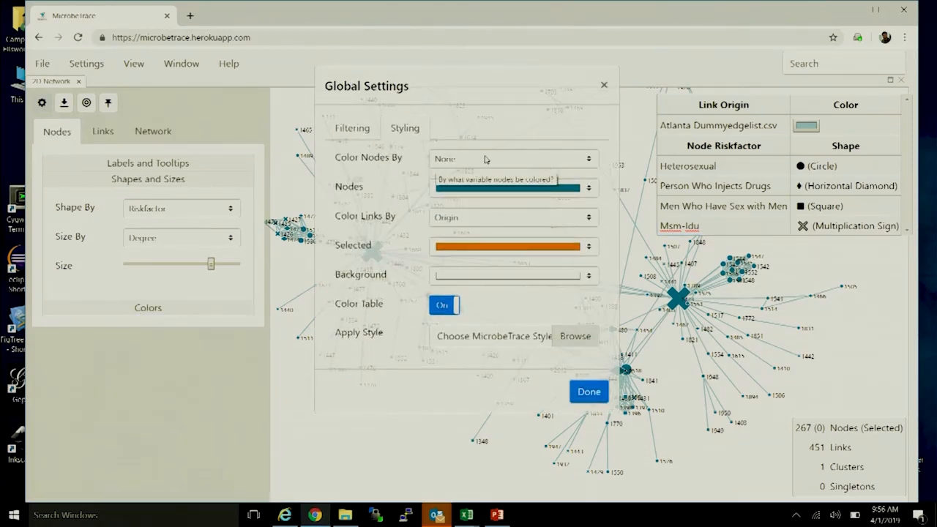
click(487, 161)
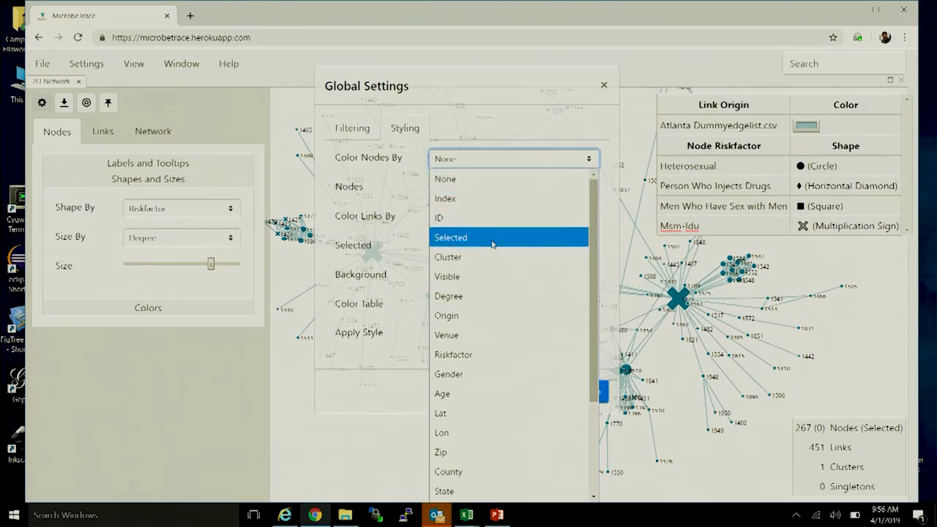
scroll(498, 297, down, 3)
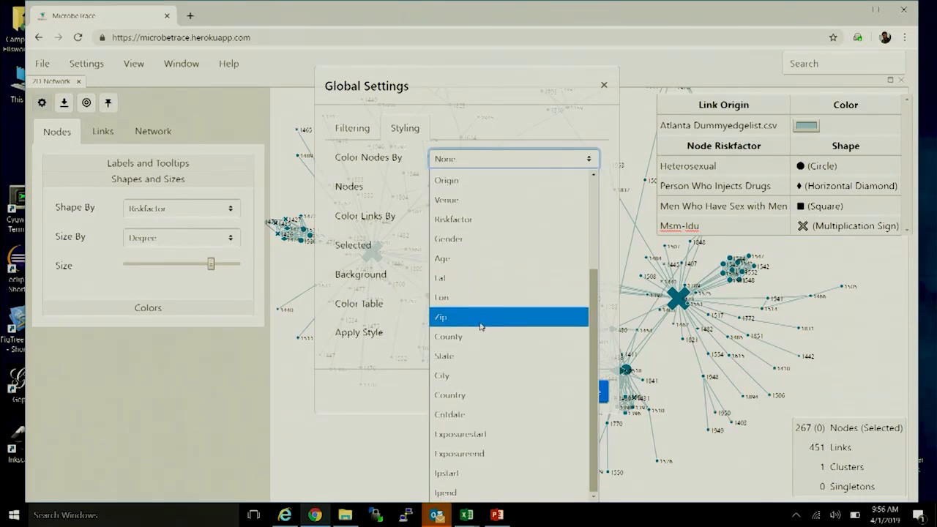
click(480, 318)
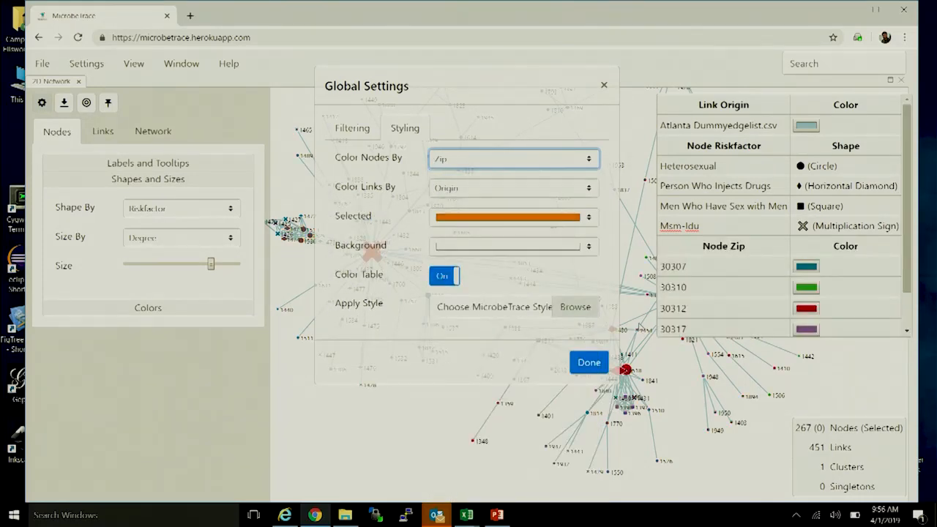
scroll(866, 300, down, 2)
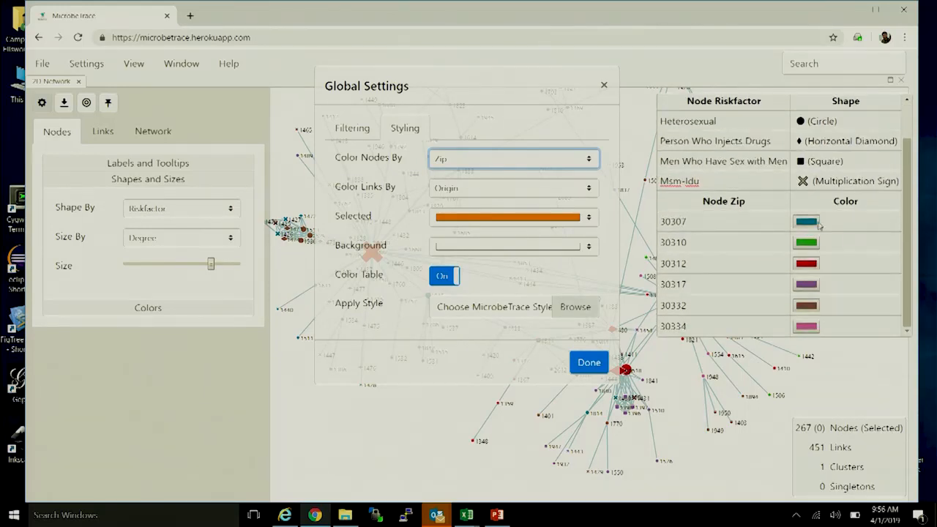
click(590, 363)
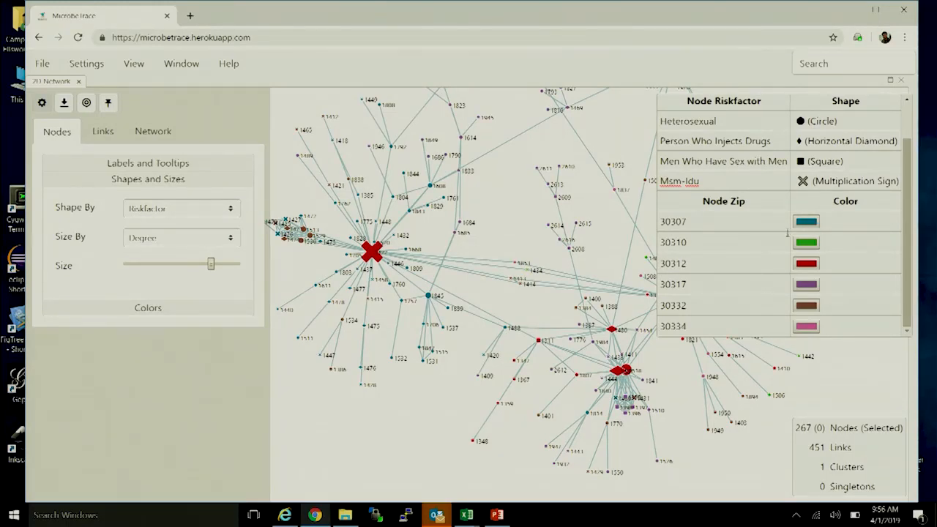
- Change the node color of zip 30307 to black in the legend and check the result across the network
scroll(773, 231, up, 1)
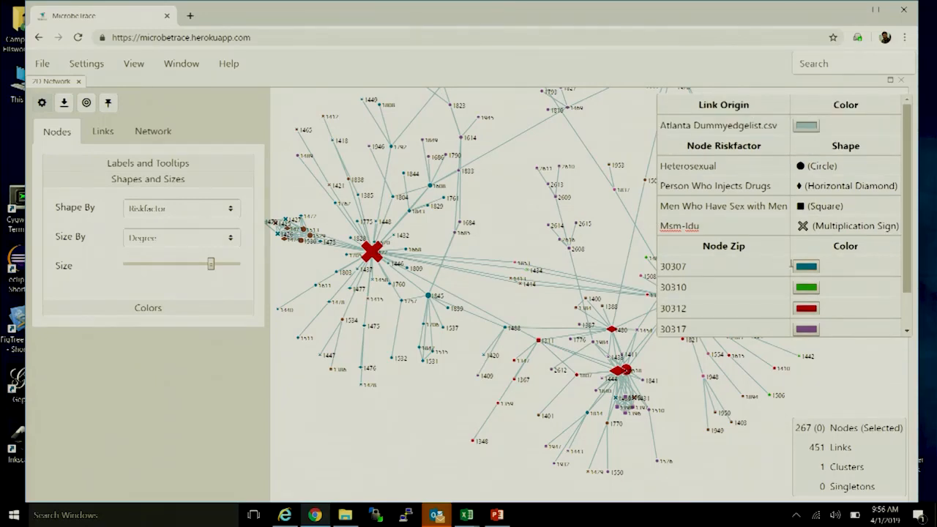
scroll(791, 264, down, 1)
click(807, 222)
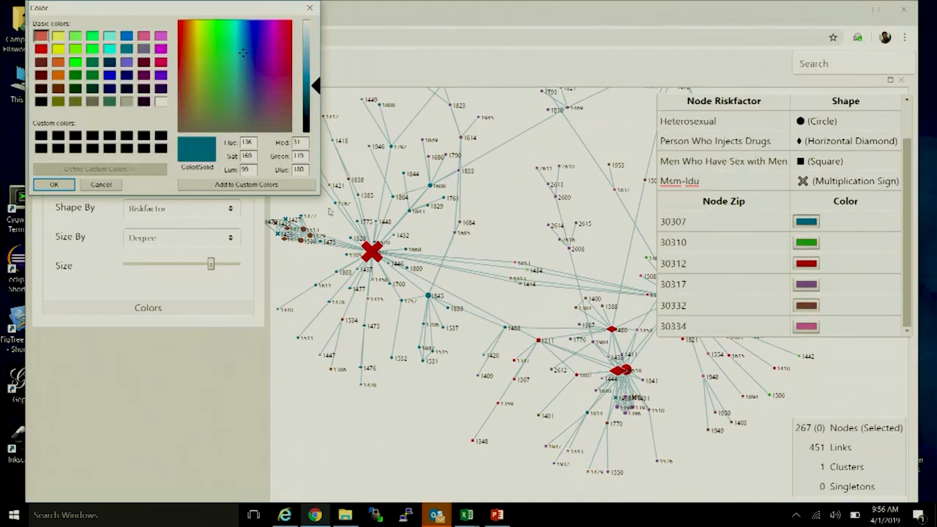
click(110, 152)
click(54, 185)
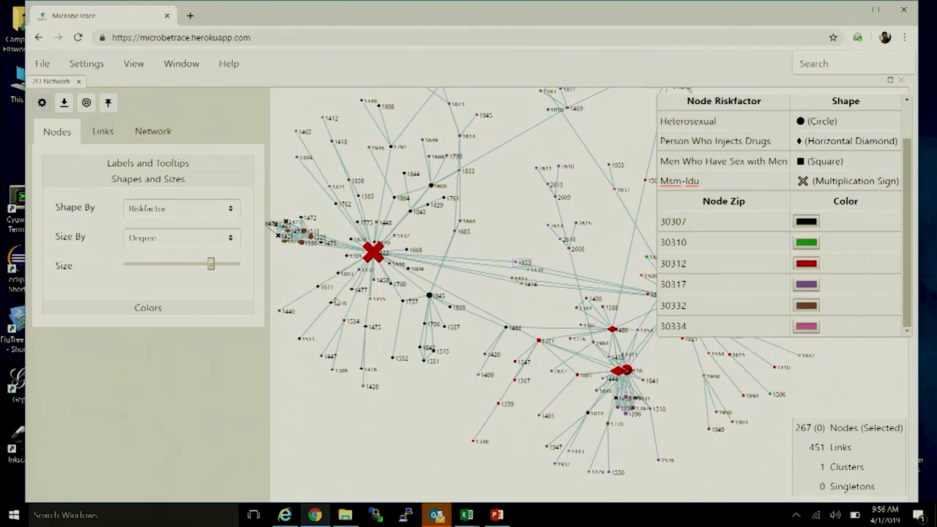
scroll(336, 300, down, 2)
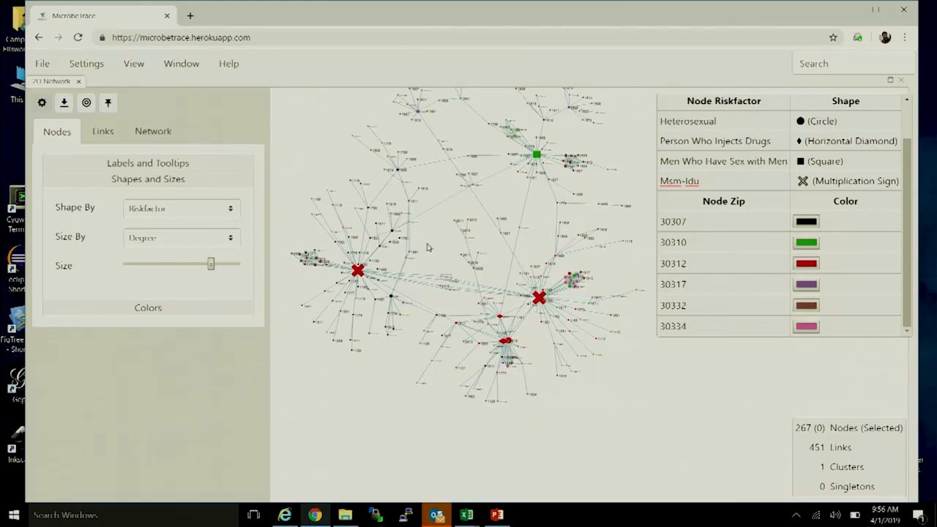
scroll(293, 268, up, 2)
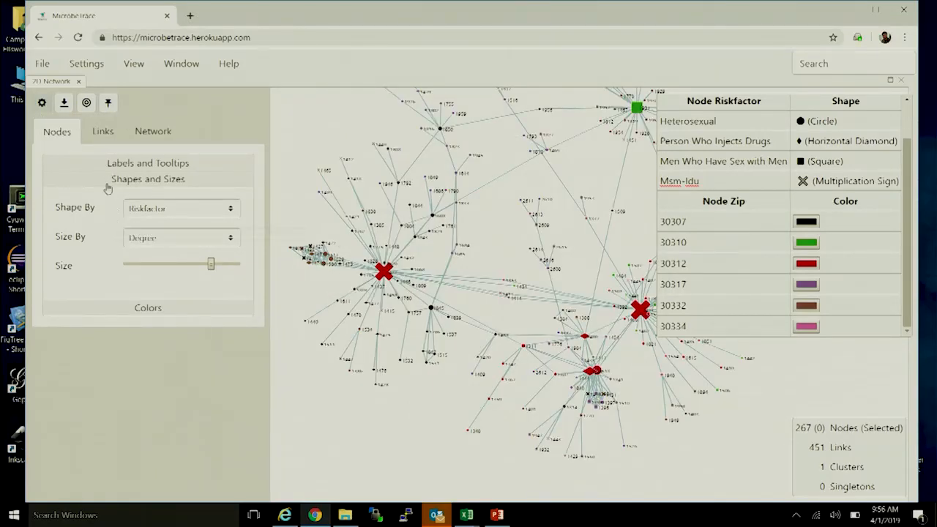
- Try coloring the links by Numberofcontacts in the global styling settings
click(150, 309)
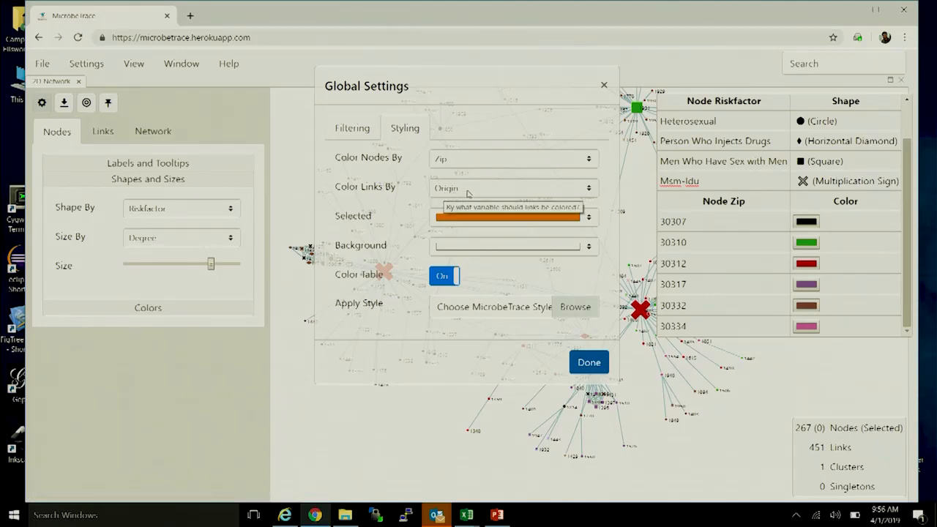
click(470, 189)
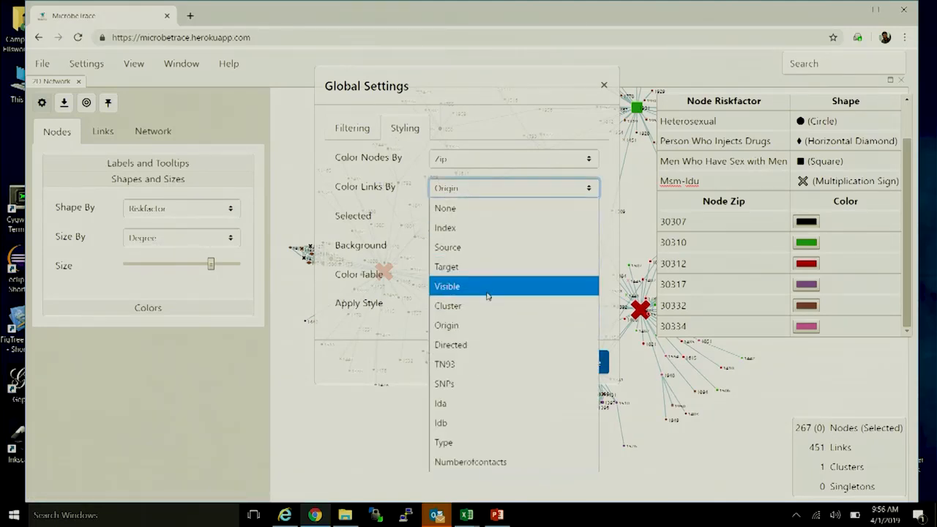
click(518, 463)
scroll(767, 271, down, 3)
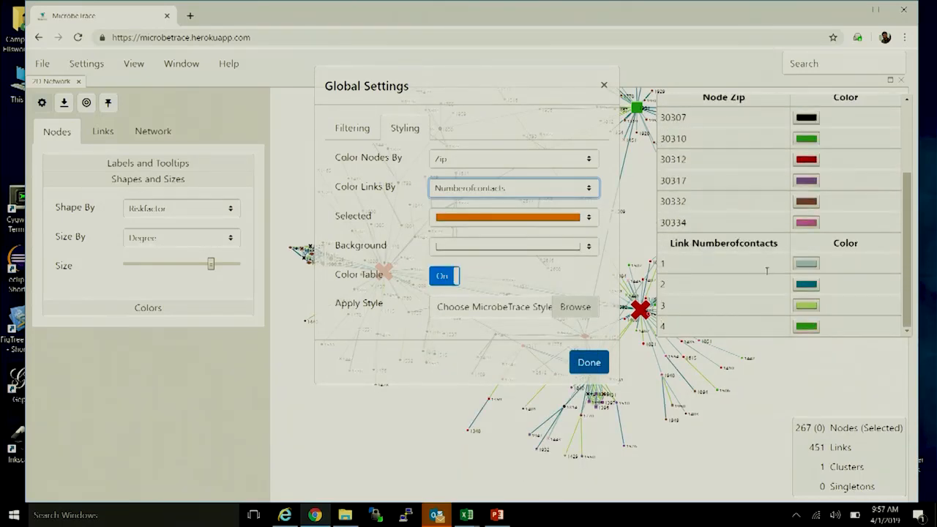
- Color the links by Type and close the global settings
click(514, 187)
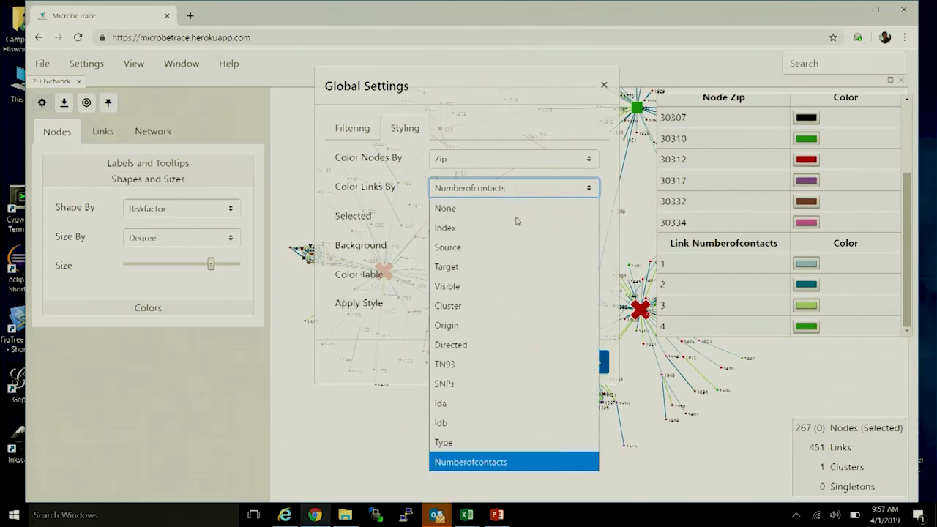
click(525, 443)
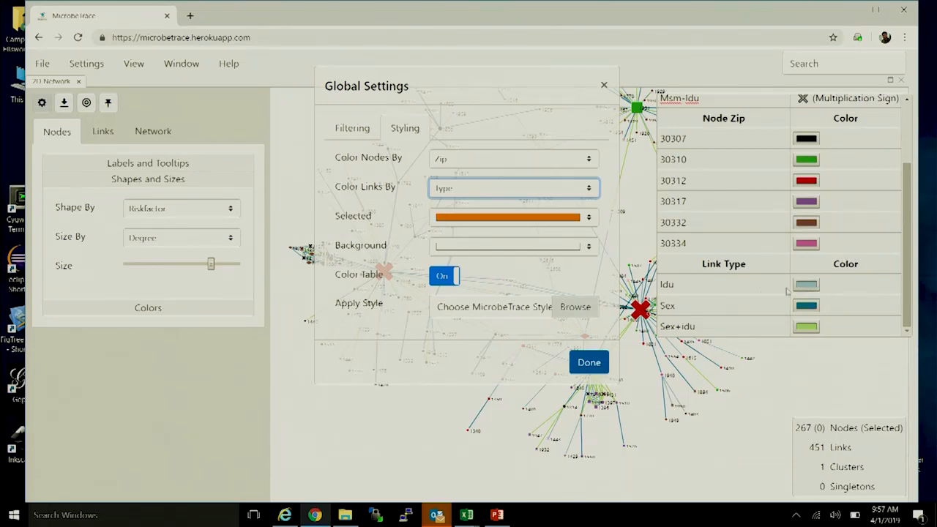
click(586, 364)
- Change the color of the Idu link type to pure blue in the legend
click(808, 287)
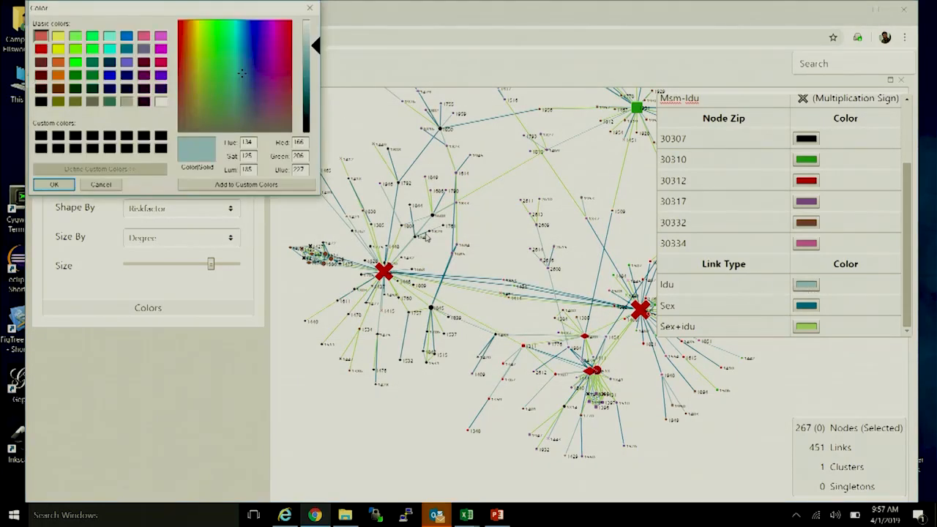
click(253, 36)
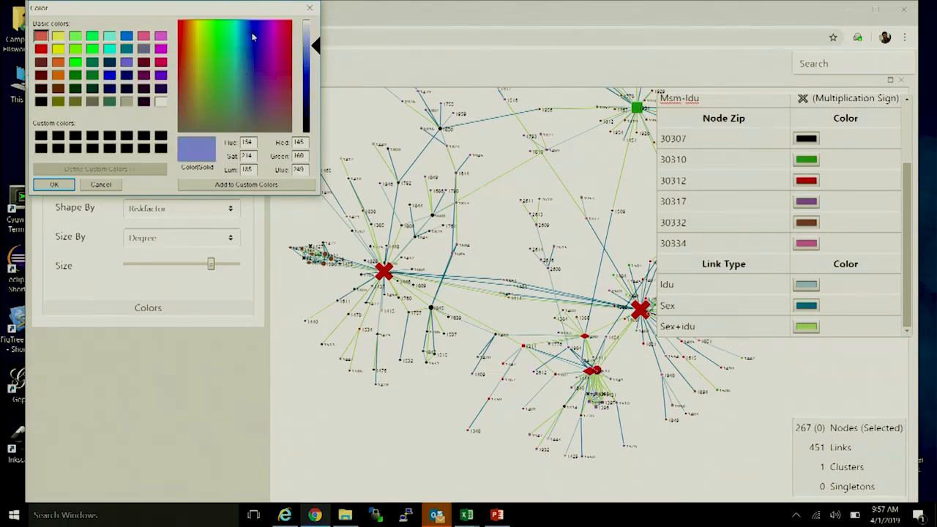
click(257, 27)
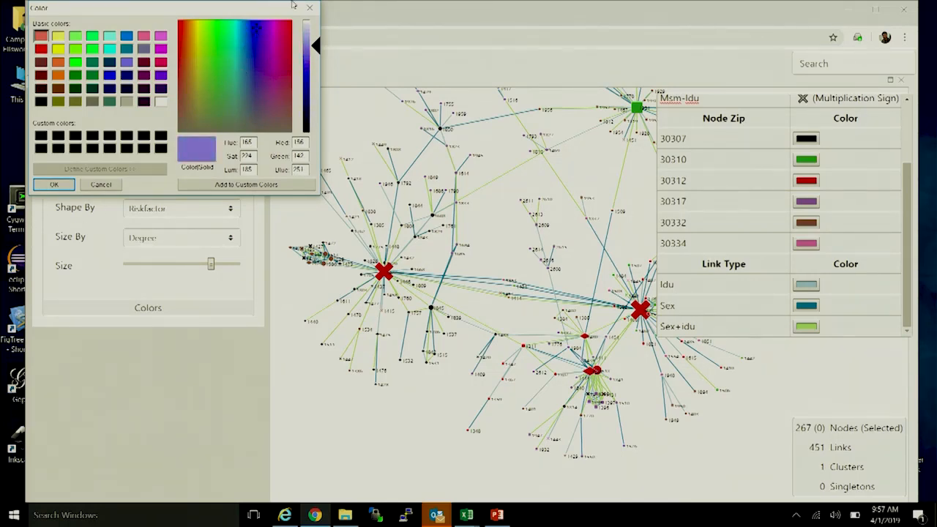
click(110, 75)
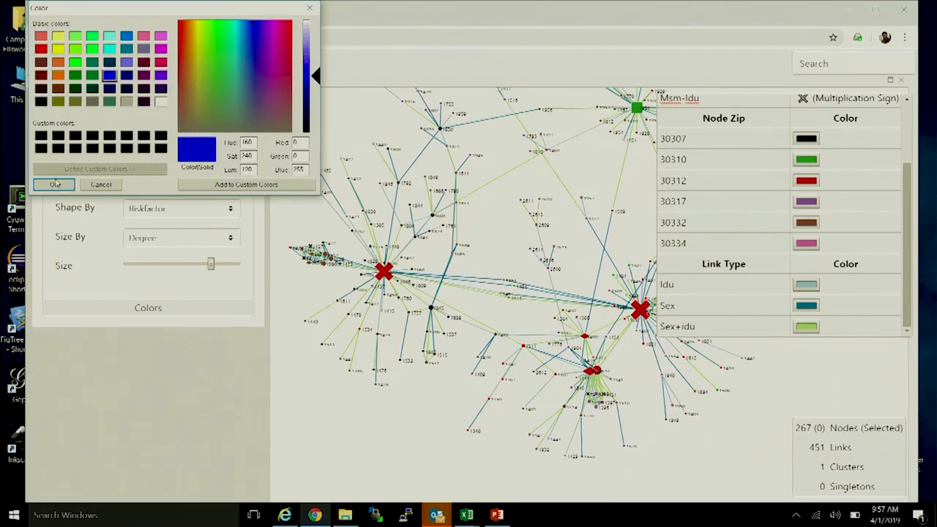
click(54, 183)
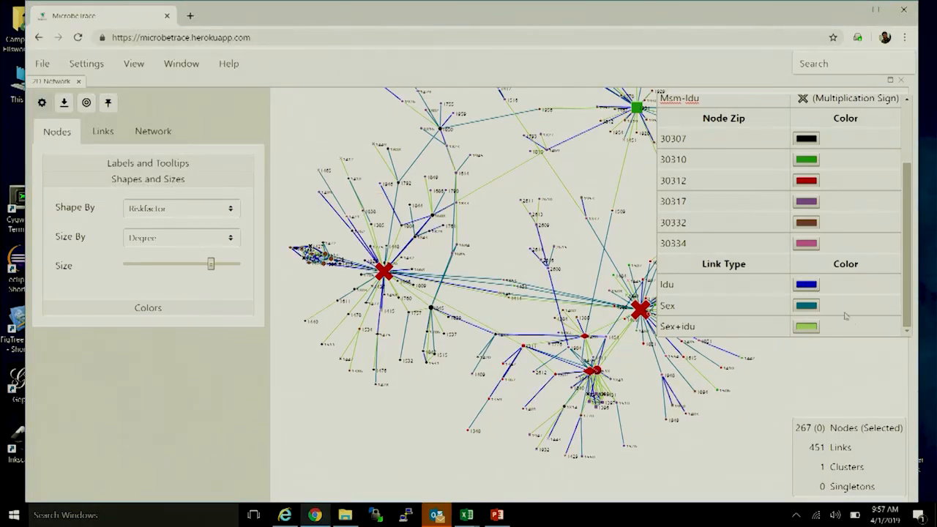
- Change the color of the Sex link type to red in the legend
click(806, 306)
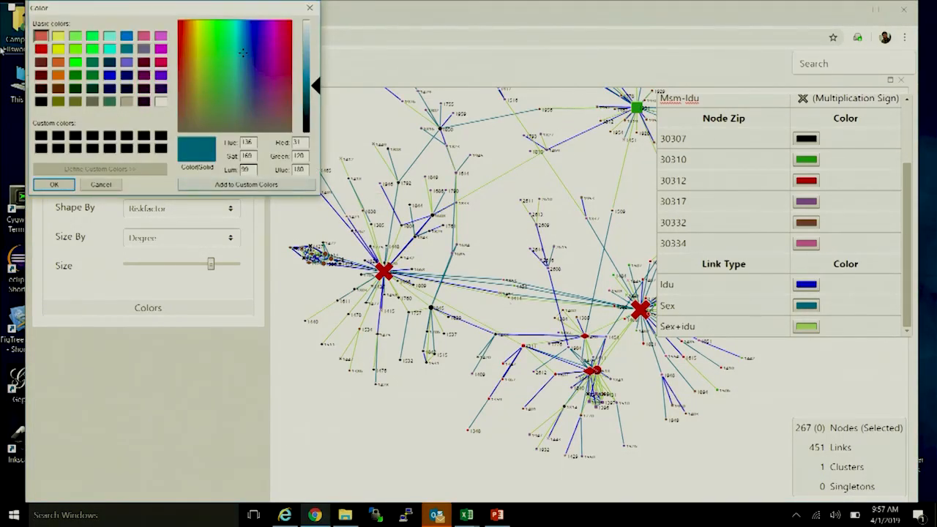
click(42, 48)
click(55, 185)
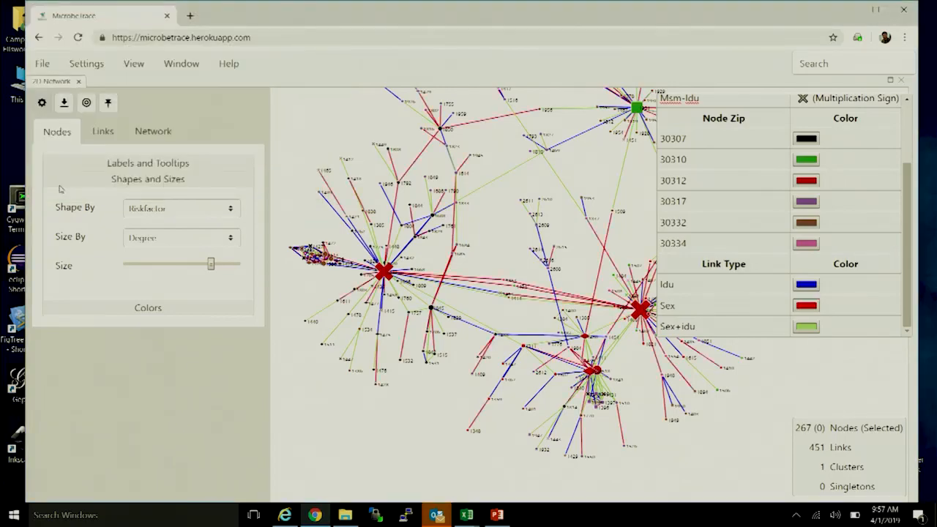
- Examine the recolored nodes and links against the legend, with the network settings hidden for a wider view
drag(492, 217, 429, 233)
scroll(470, 240, down, 2)
scroll(470, 241, up, 6)
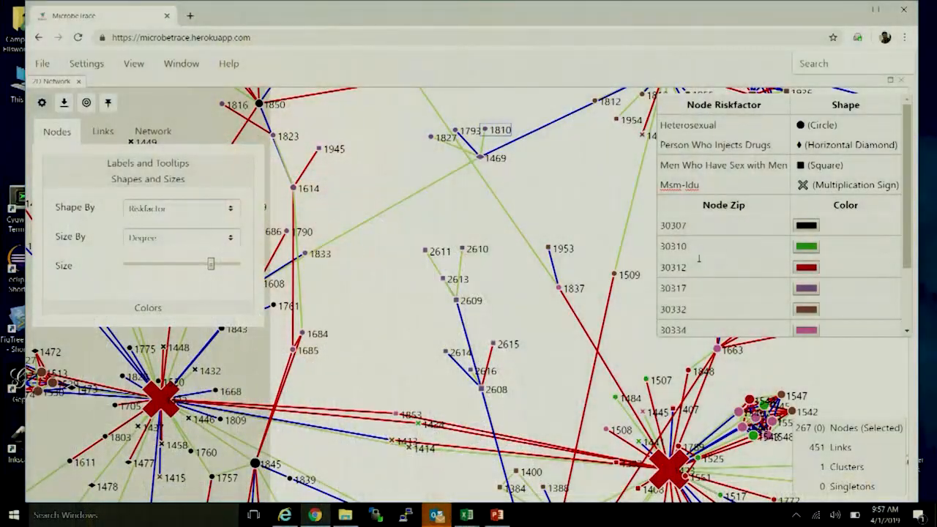
scroll(704, 255, down, 2)
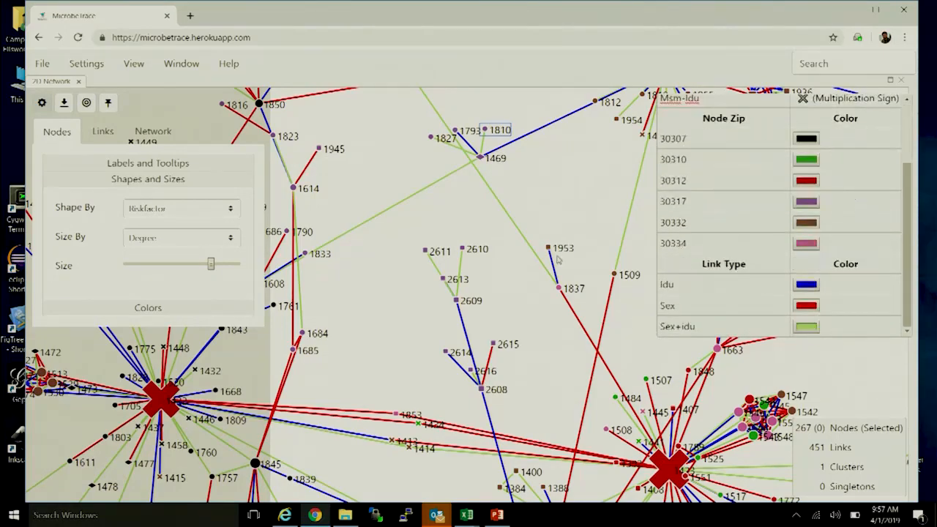
scroll(561, 254, down, 3)
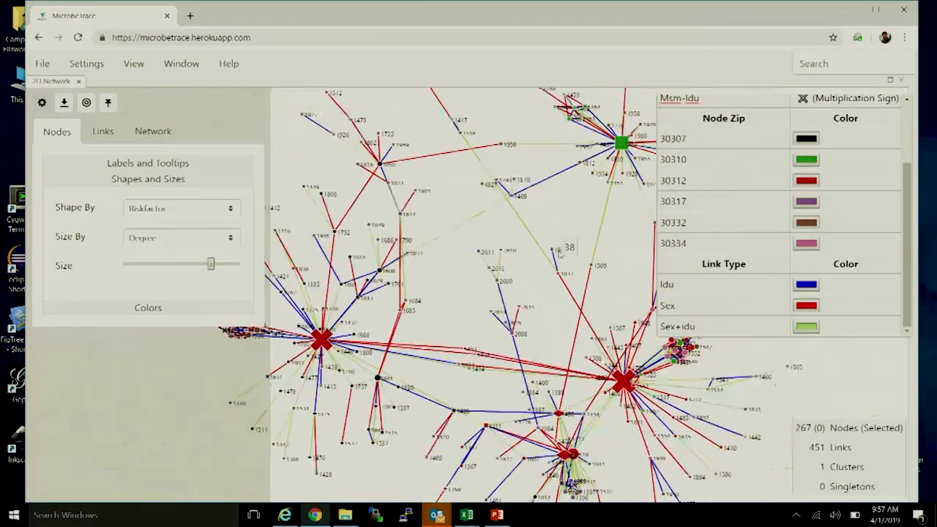
click(42, 103)
drag(465, 317, 407, 277)
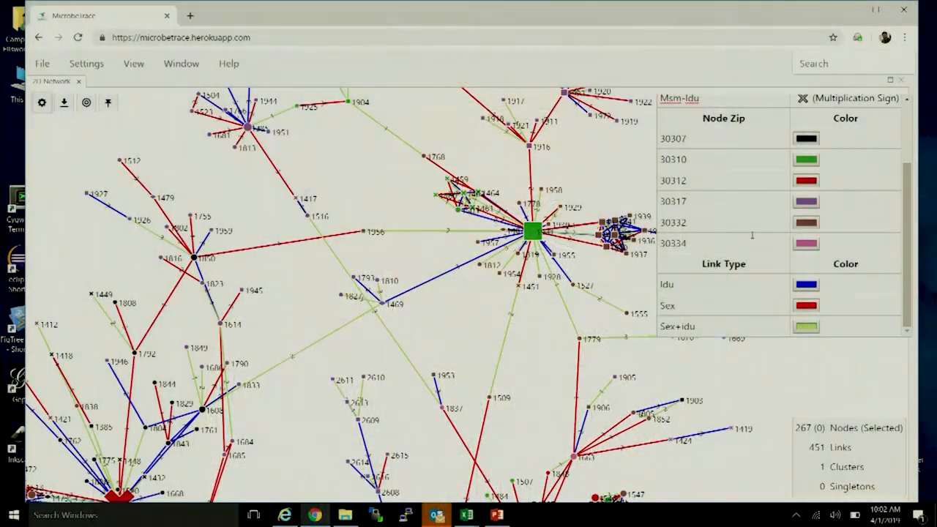
scroll(766, 241, up, 3)
scroll(765, 240, down, 3)
- In the 2D network's node settings, set the node shape variable to None instead of Riskfactor
click(43, 104)
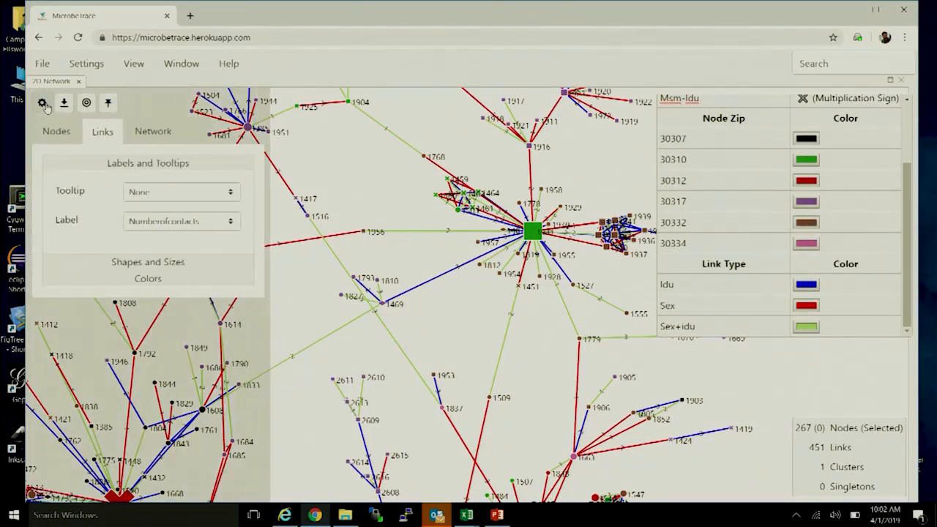
click(59, 132)
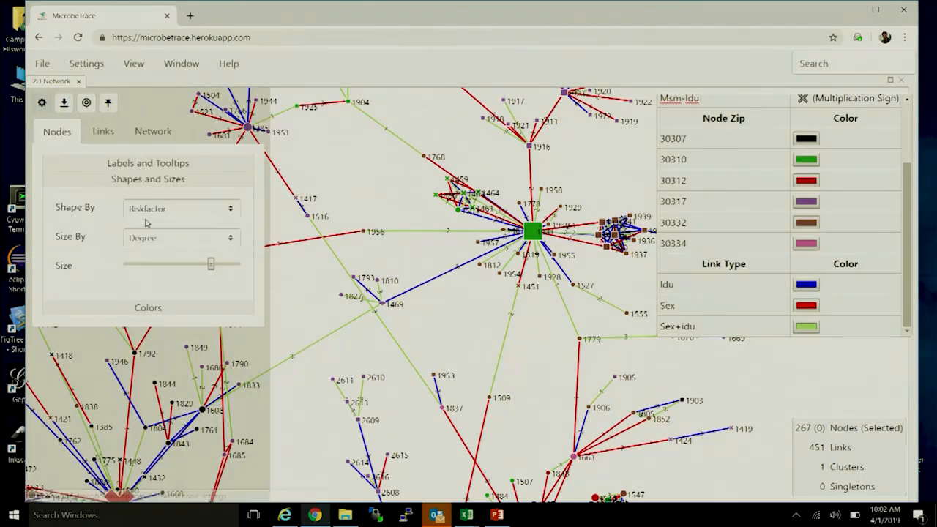
click(186, 209)
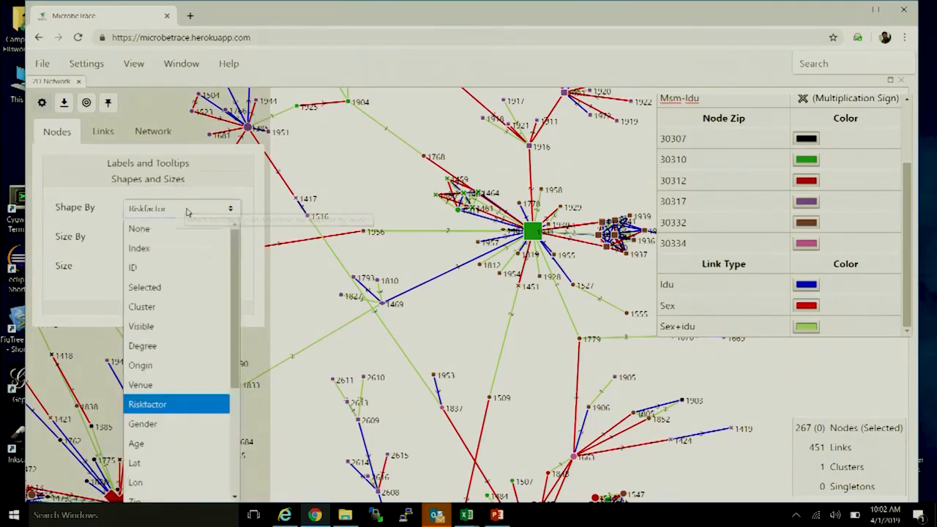
click(185, 230)
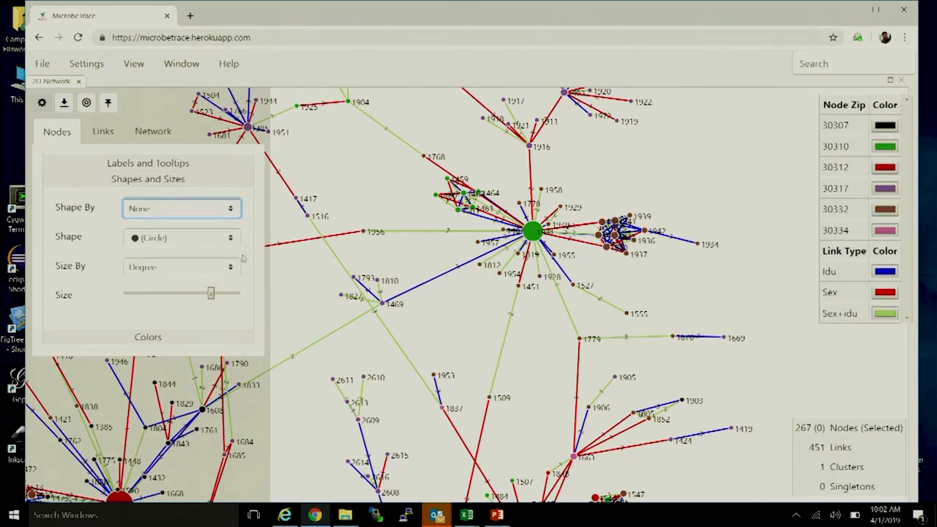
- Color the nodes by Riskfactor in the global styling settings and close the settings
click(151, 335)
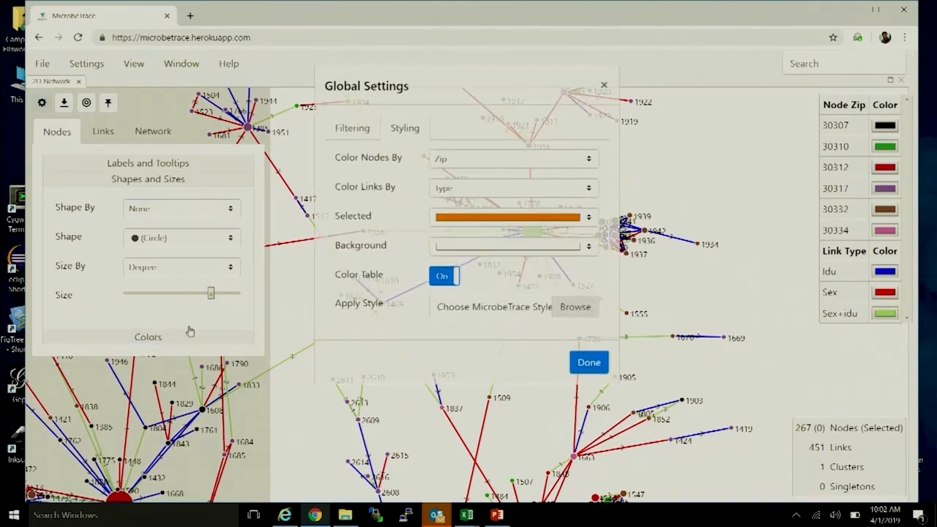
click(461, 161)
scroll(488, 366, down, 3)
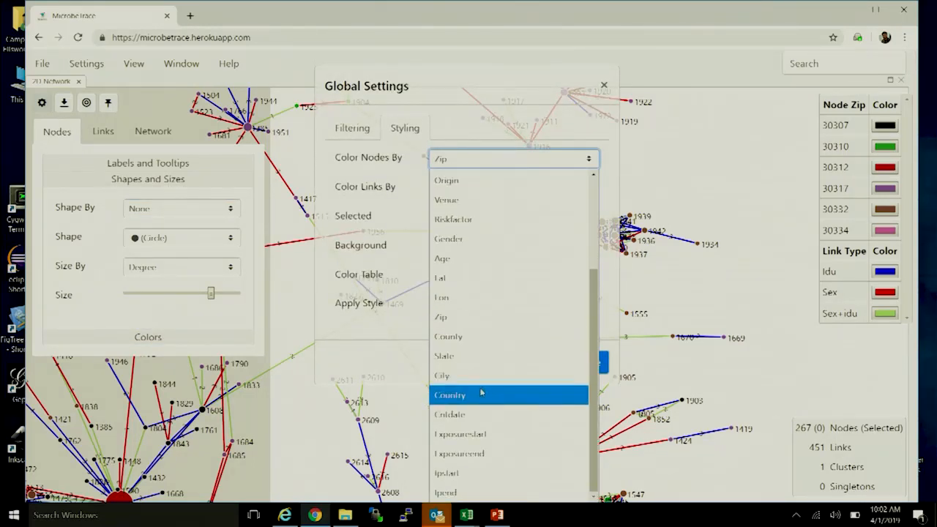
scroll(481, 393, up, 3)
click(472, 357)
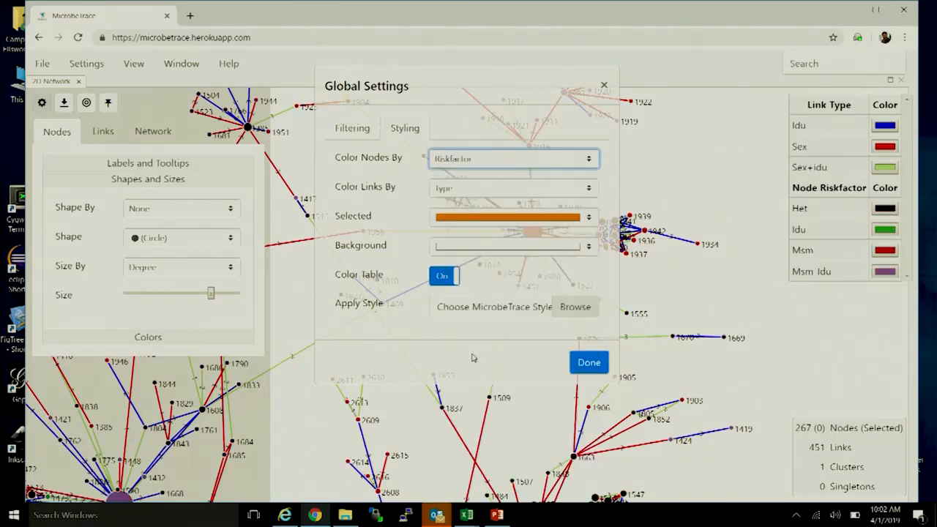
click(584, 365)
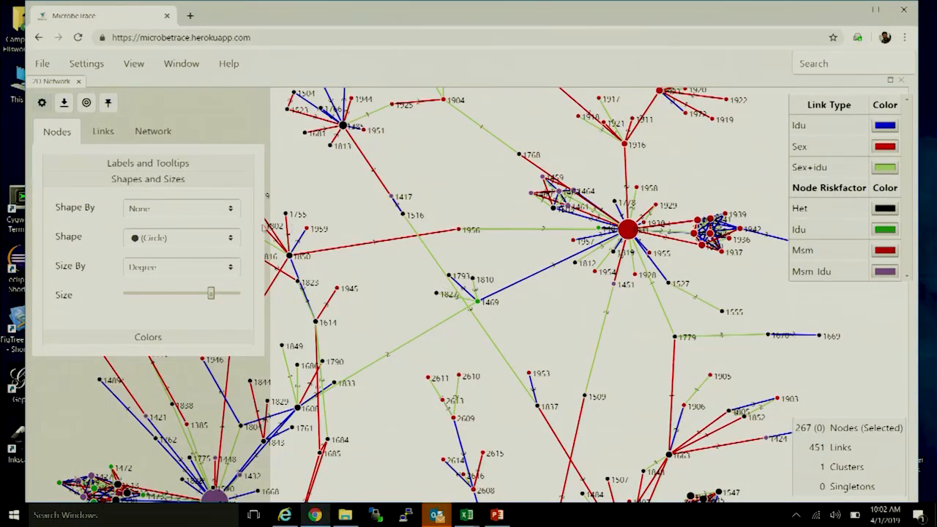
- Set link coloring to None in the global styling settings and close the settings
click(102, 139)
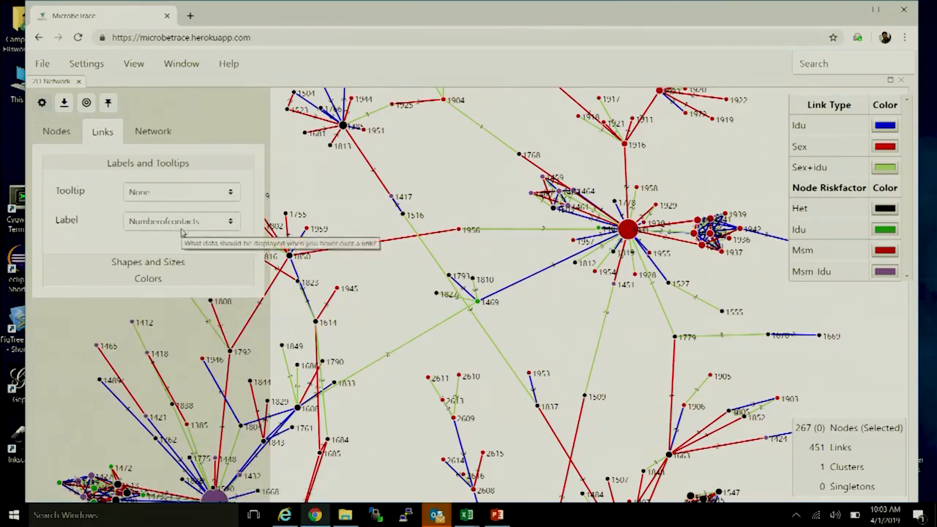
click(160, 282)
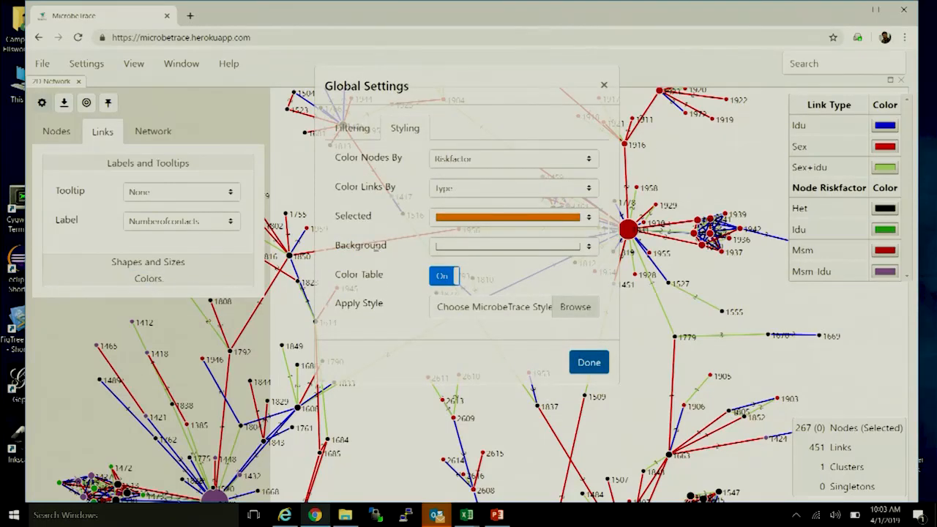
click(476, 189)
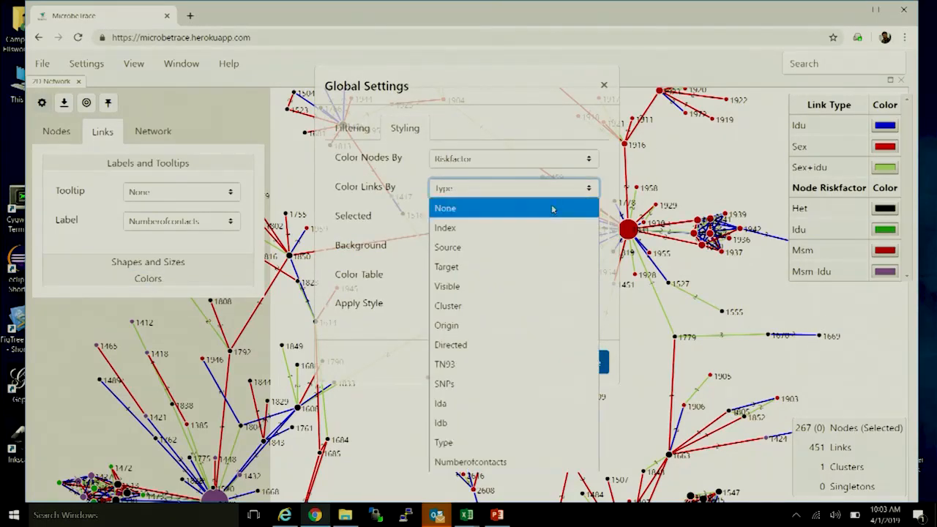
click(476, 210)
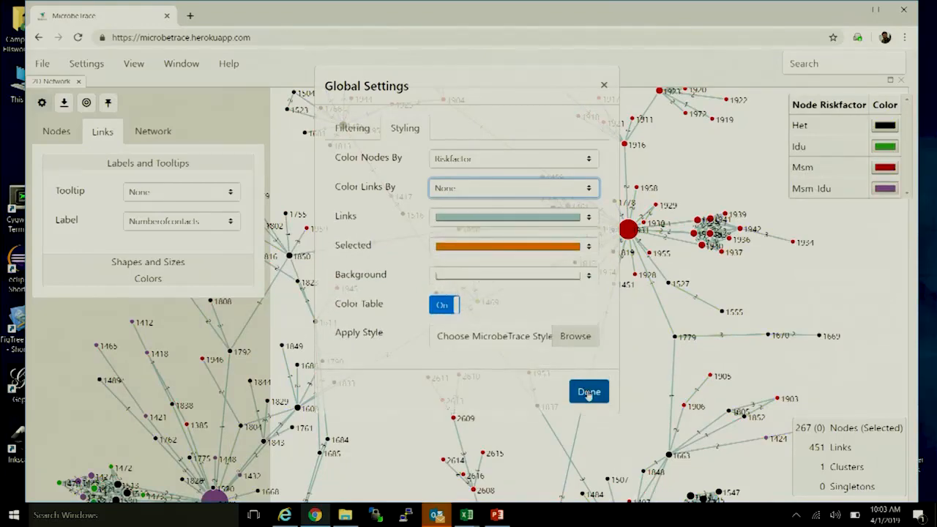
click(591, 392)
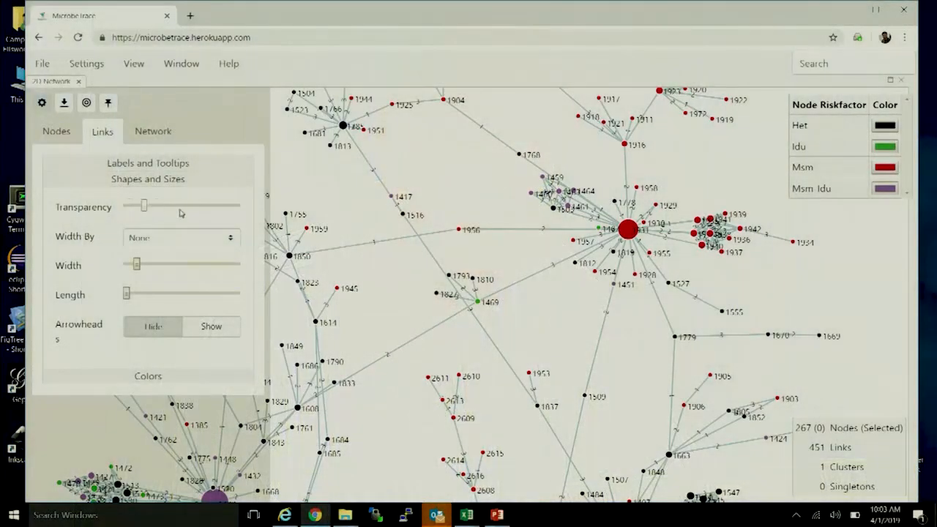
- Try a high link transparency on the network, and return it to a low setting
drag(142, 207, 227, 211)
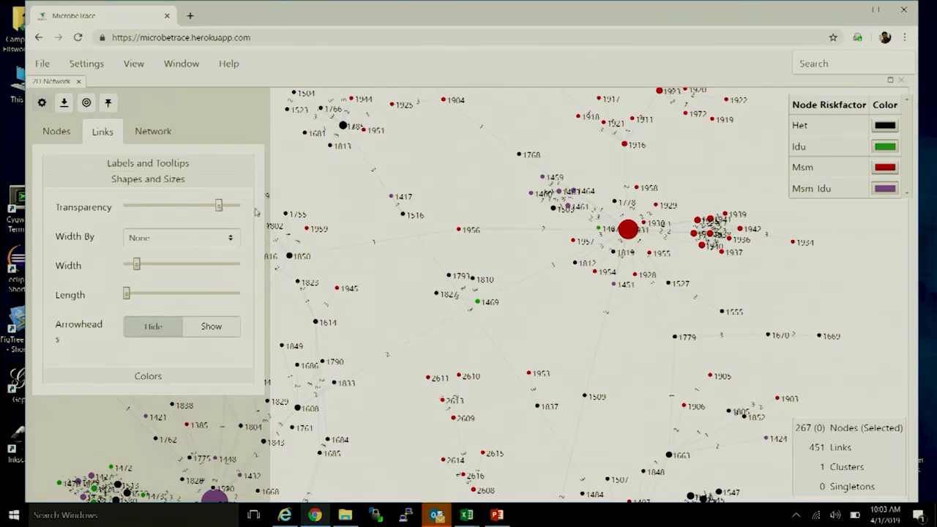
scroll(510, 184, up, 5)
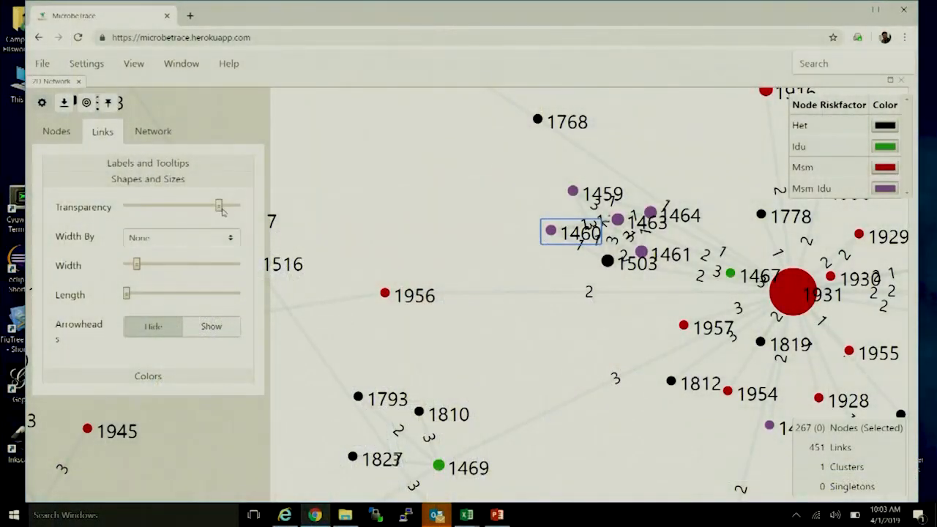
drag(218, 206, 140, 206)
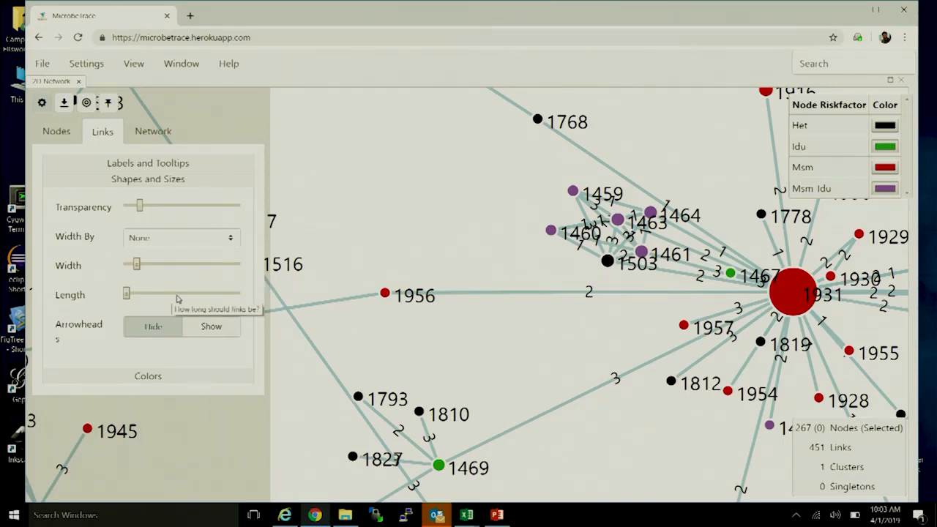
- Compare long and minimum link lengths on the dense clusters, finishing with links at about four-fifths of the maximum length
drag(126, 294, 206, 295)
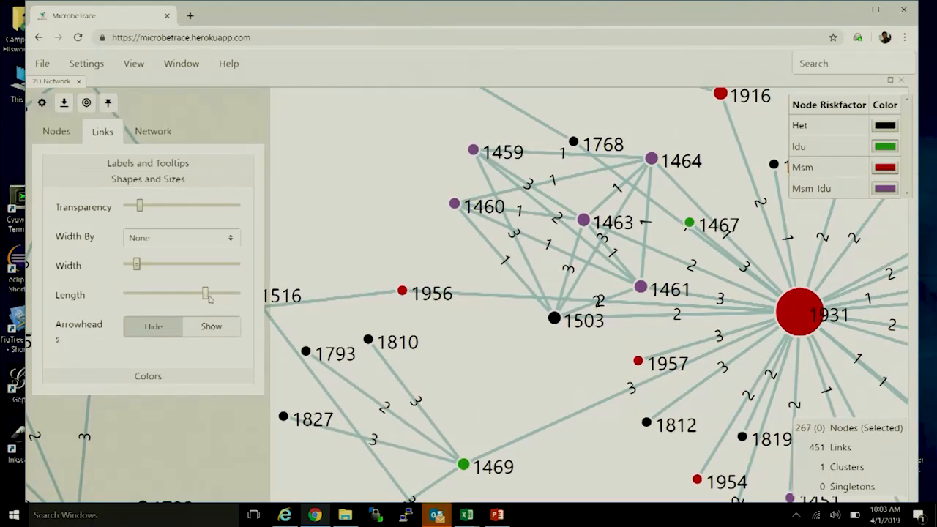
drag(206, 295, 221, 295)
scroll(465, 363, down, 5)
drag(464, 364, 510, 245)
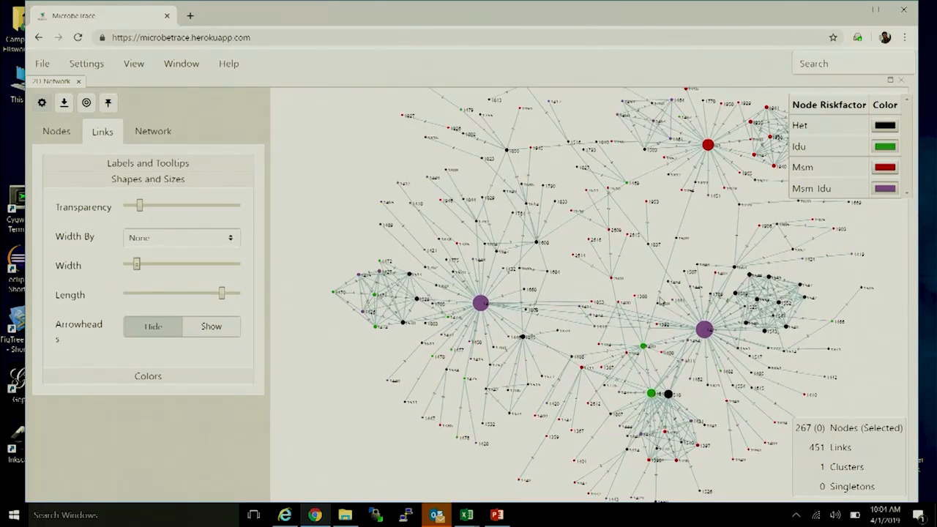
scroll(778, 305, up, 14)
drag(778, 304, 671, 329)
scroll(669, 329, down, 3)
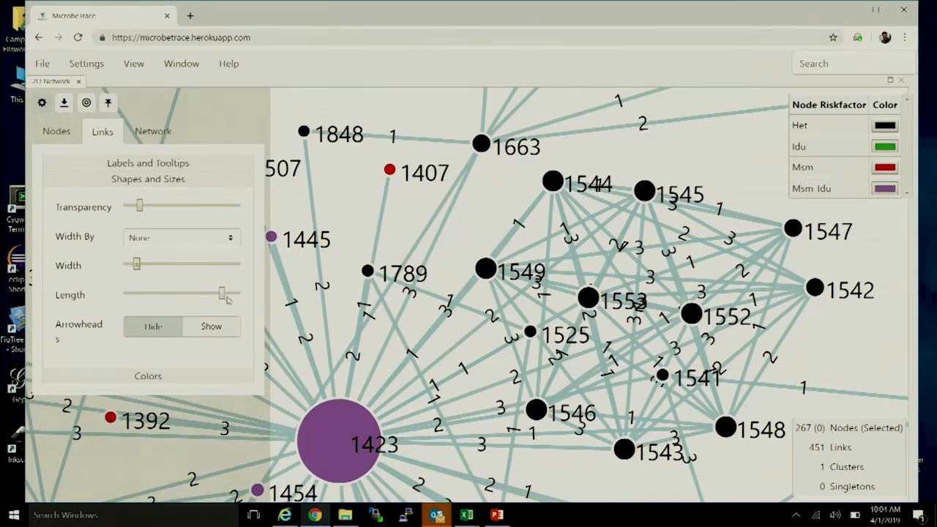
drag(226, 296, 110, 298)
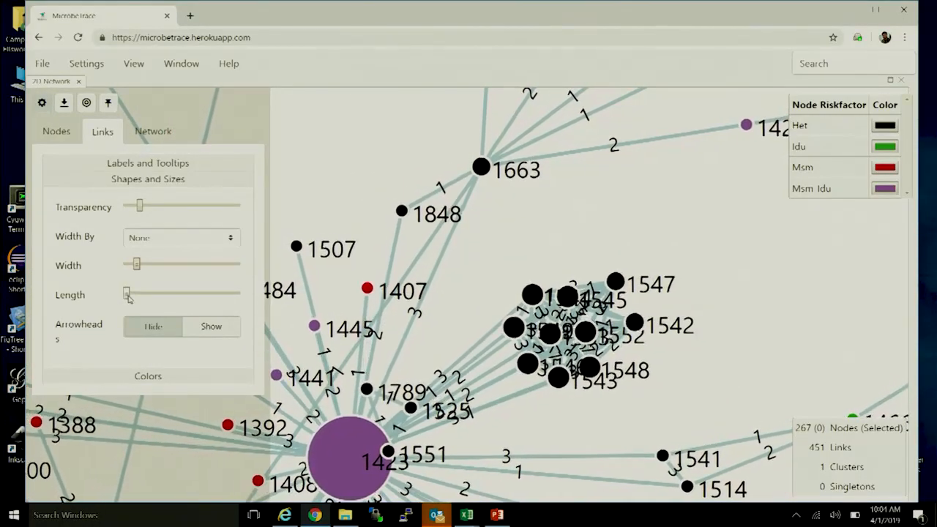
drag(132, 297, 167, 295)
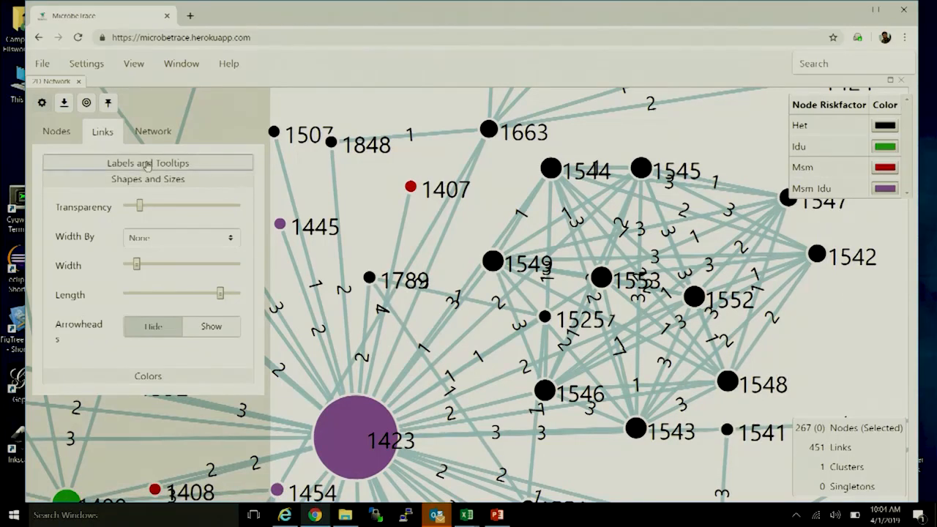
- Set the link label to None to remove the number of contacts from the links
click(147, 164)
click(187, 221)
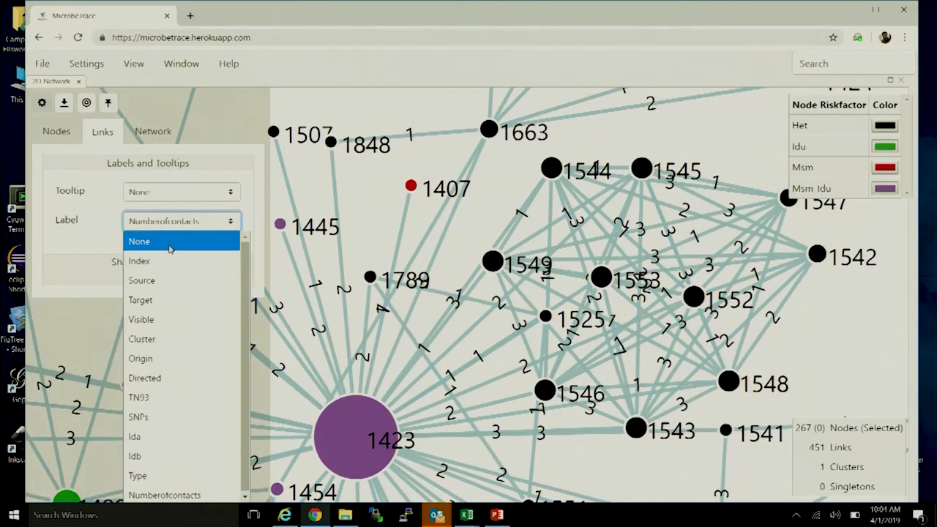
click(169, 244)
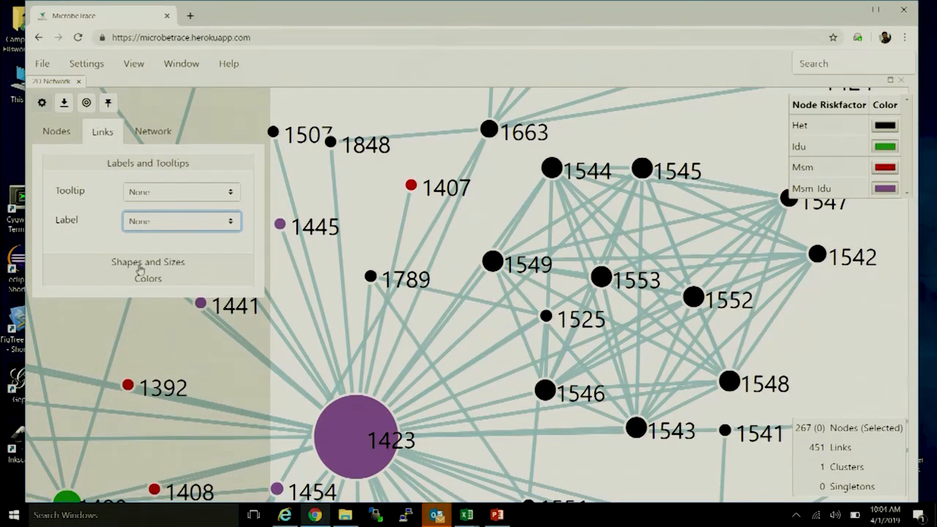
- Shorten the links to about a quarter of the available length range
click(140, 268)
drag(221, 297, 152, 295)
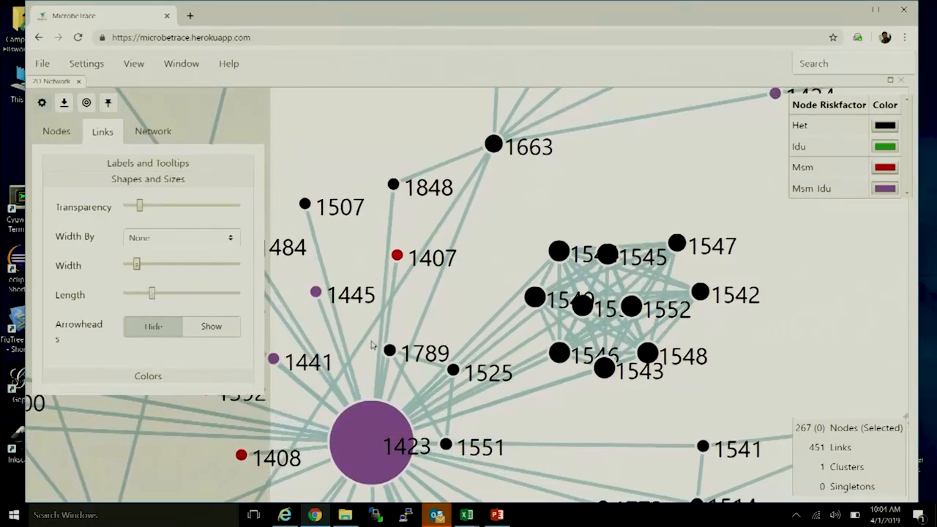
scroll(516, 293, down, 10)
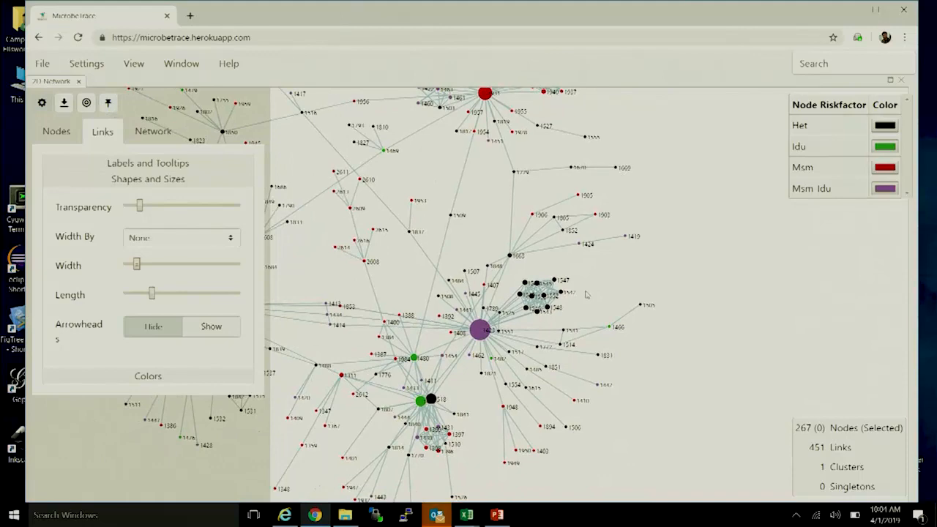
- Try the Highlighted option for displaying neighbors in the network
scroll(586, 294, up, 4)
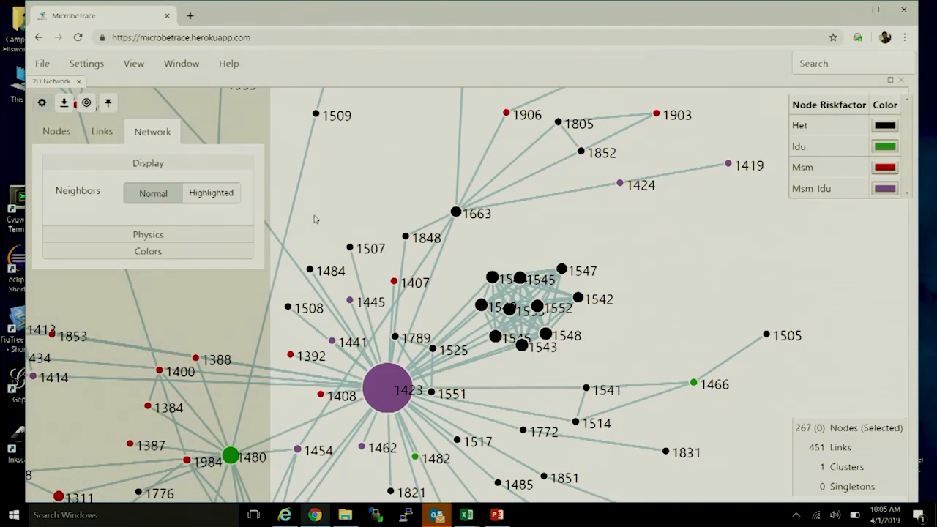
click(223, 197)
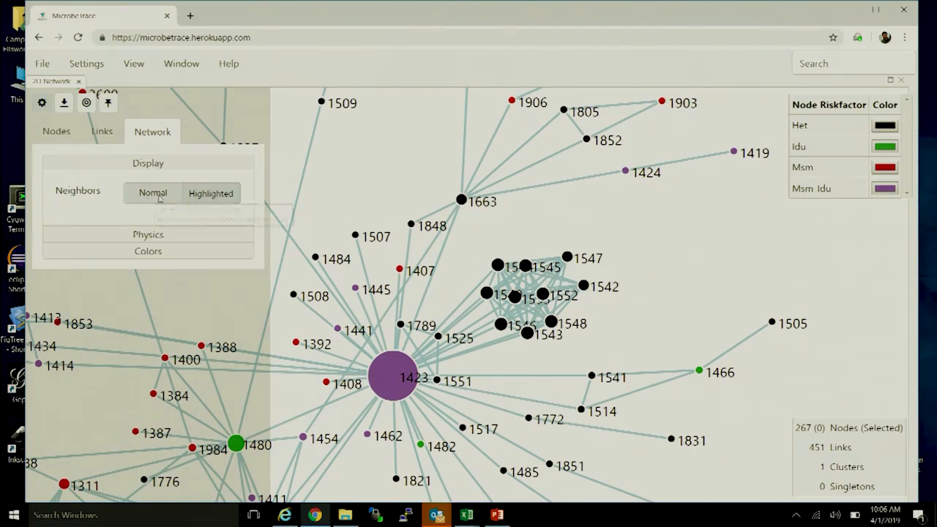
- Adjust the network physics by lowering the charge to about one eighth of its range and the gravity to its minimum
click(162, 241)
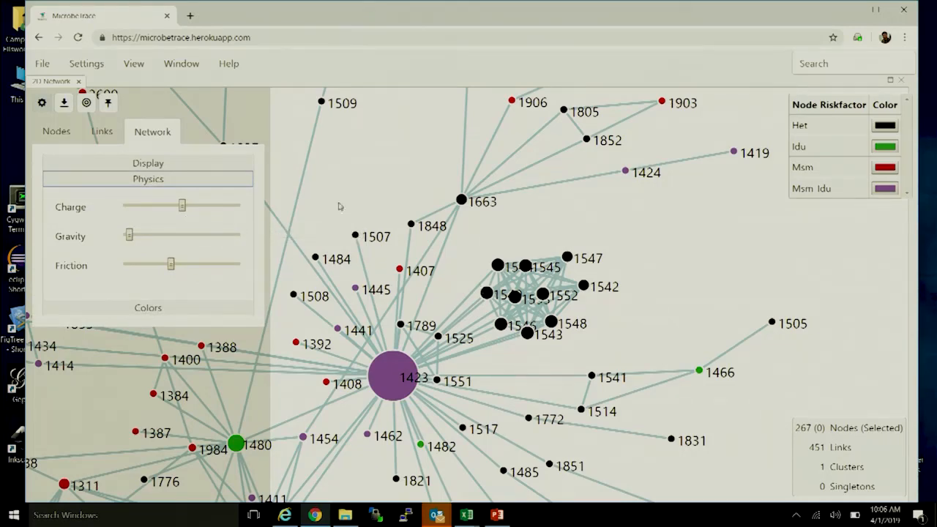
scroll(339, 207, down, 3)
scroll(408, 238, down, 3)
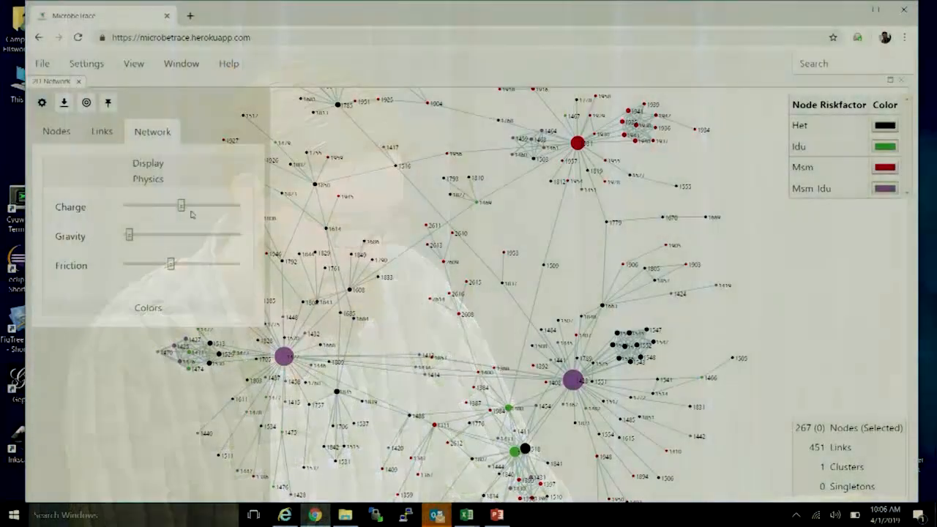
drag(192, 214, 155, 216)
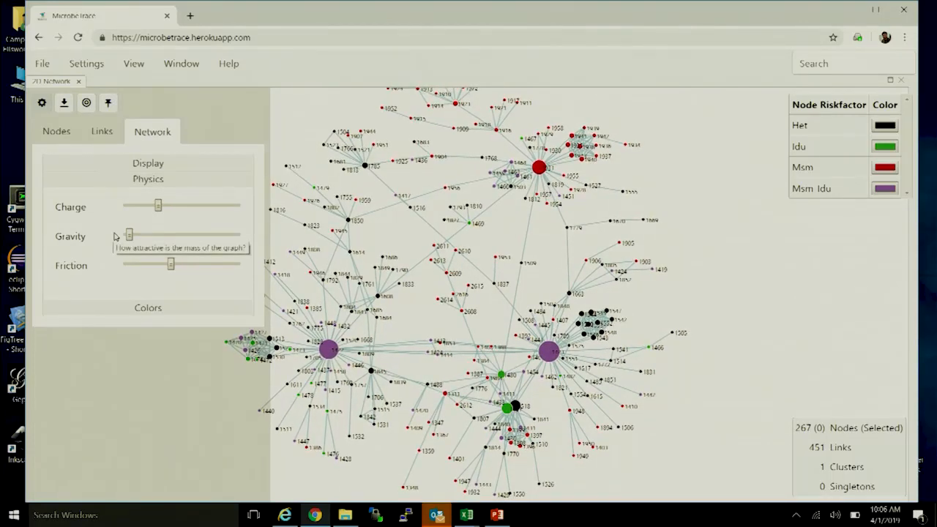
drag(129, 235, 101, 235)
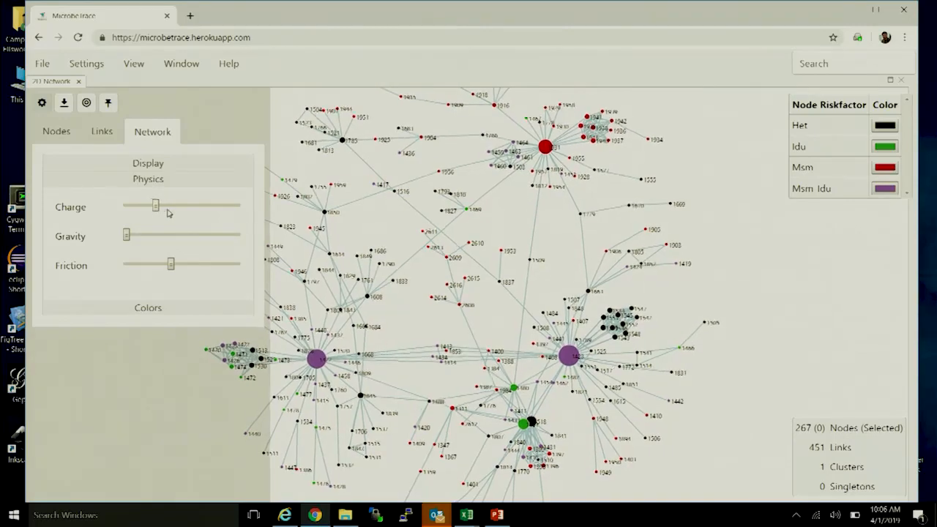
mouse_move(148, 210)
mouse_down()
mouse_move(179, 210)
mouse_move(132, 210)
mouse_up()
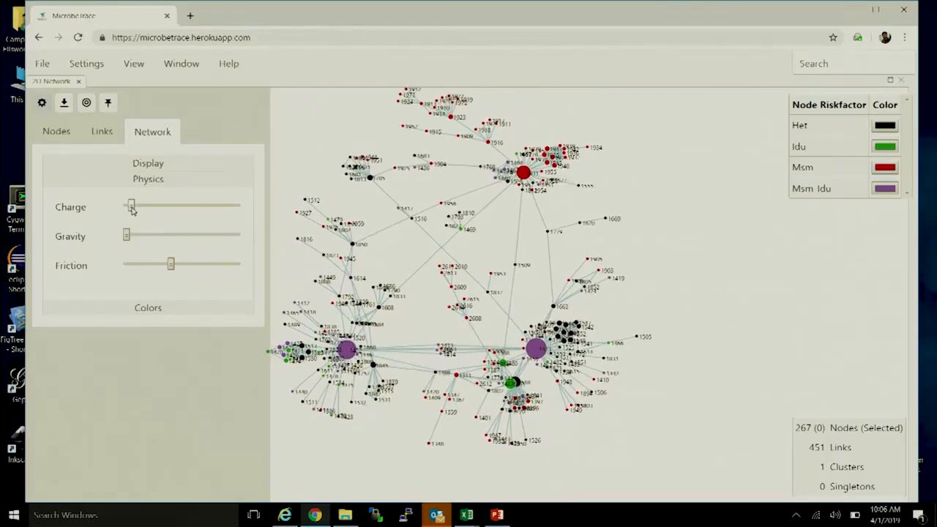
drag(133, 209, 139, 210)
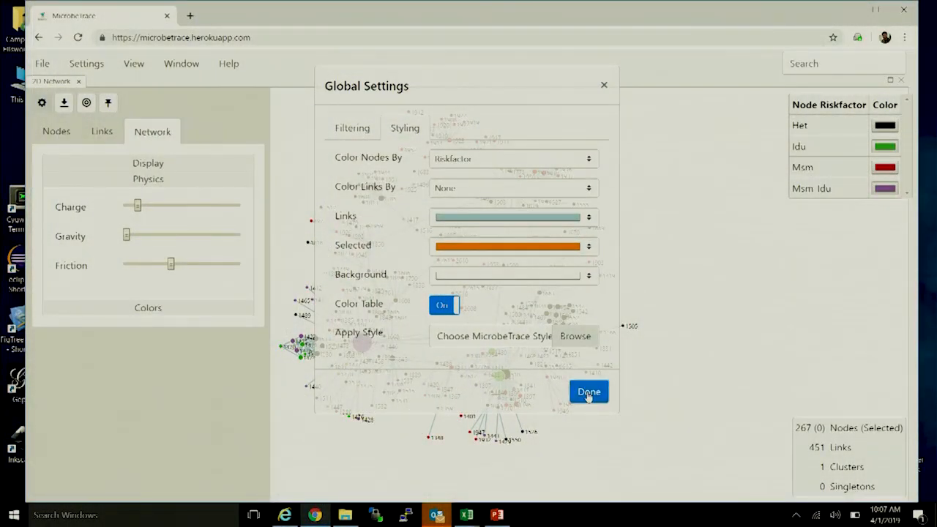
- Close the global settings and hide the 2D network settings
click(590, 392)
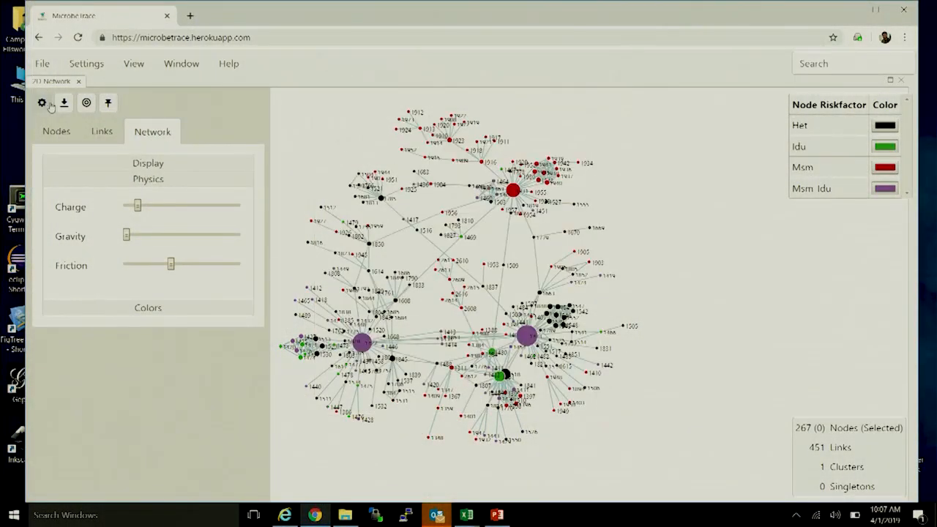
click(42, 103)
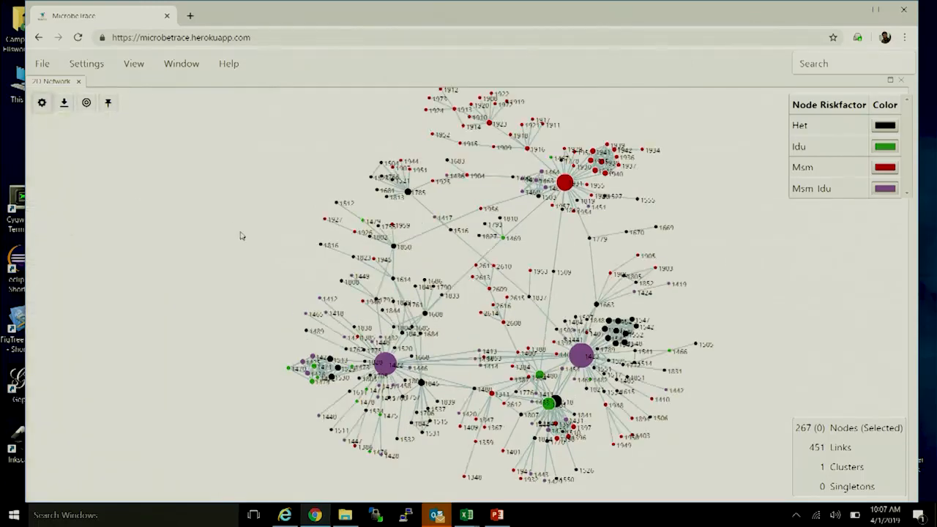
- Turn off the node labels by setting the label to None, and hide the 2D network settings
click(42, 103)
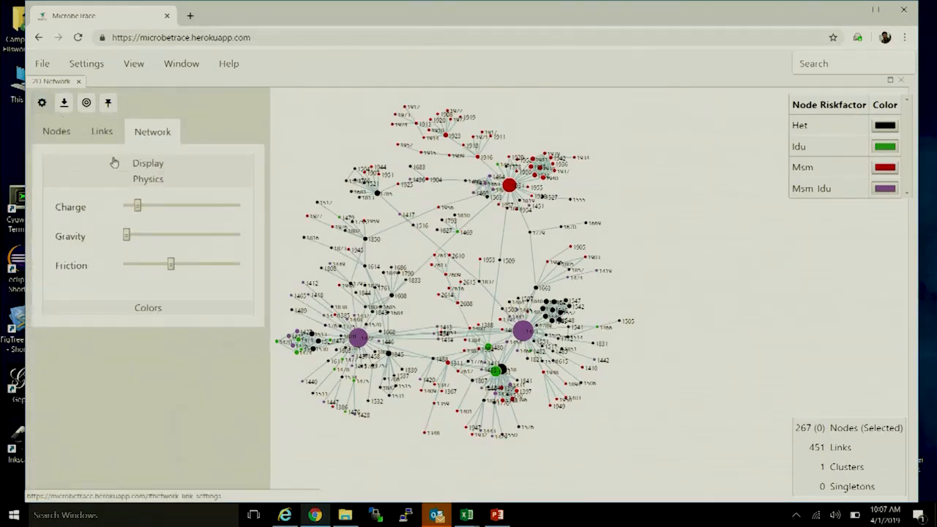
click(55, 141)
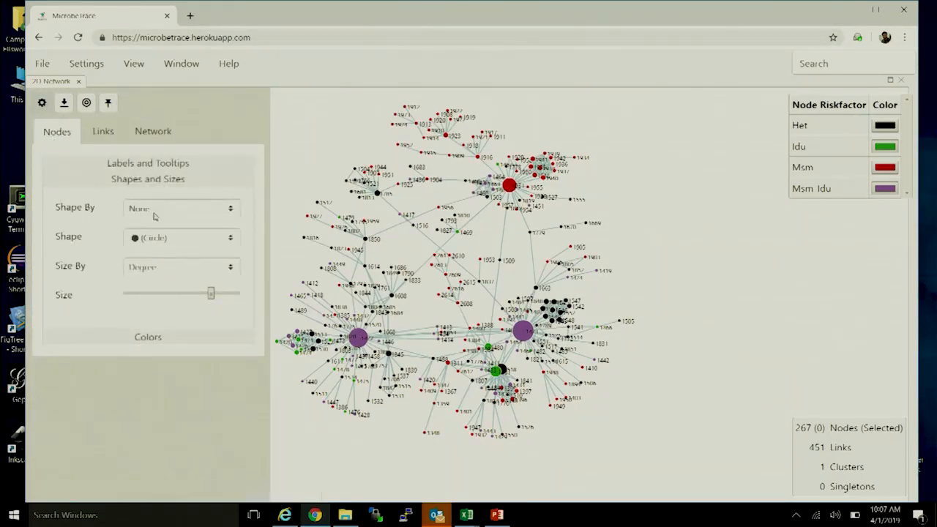
click(136, 164)
click(161, 192)
click(155, 213)
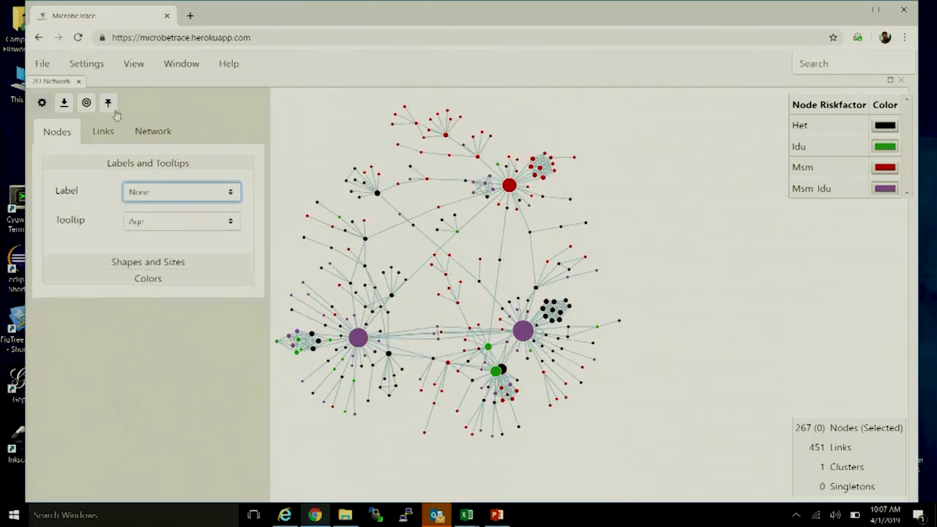
click(42, 103)
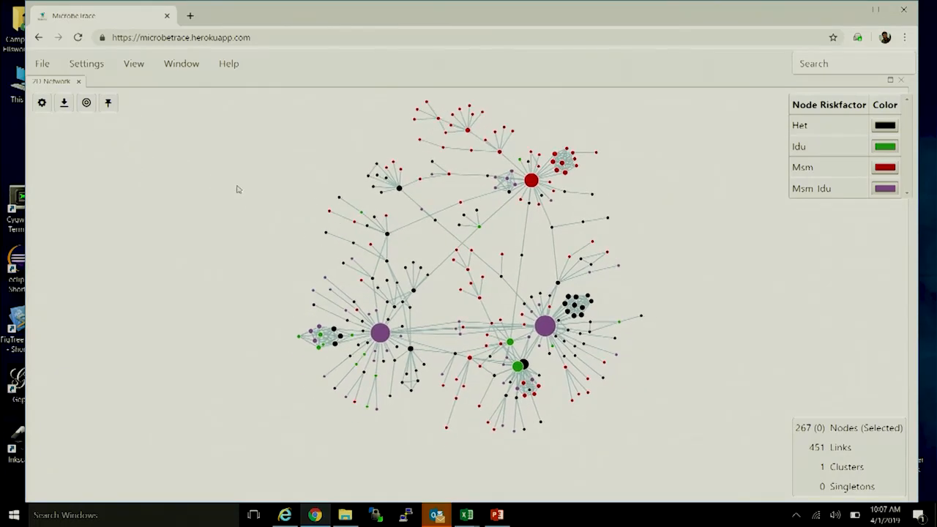
- Pin all nodes and move the outer black node of the upper-left branch closer to its green neighbor
scroll(238, 190, up, 2)
scroll(258, 194, up, 1)
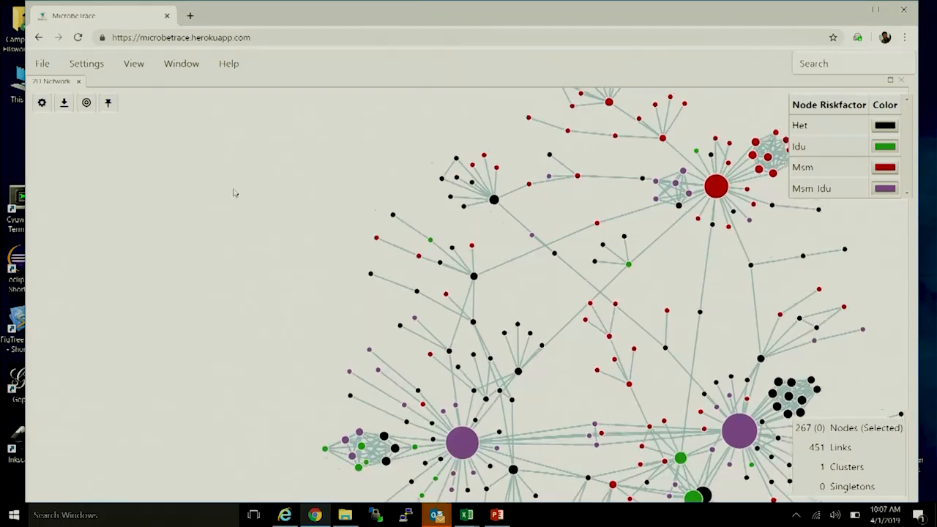
scroll(322, 216, up, 2)
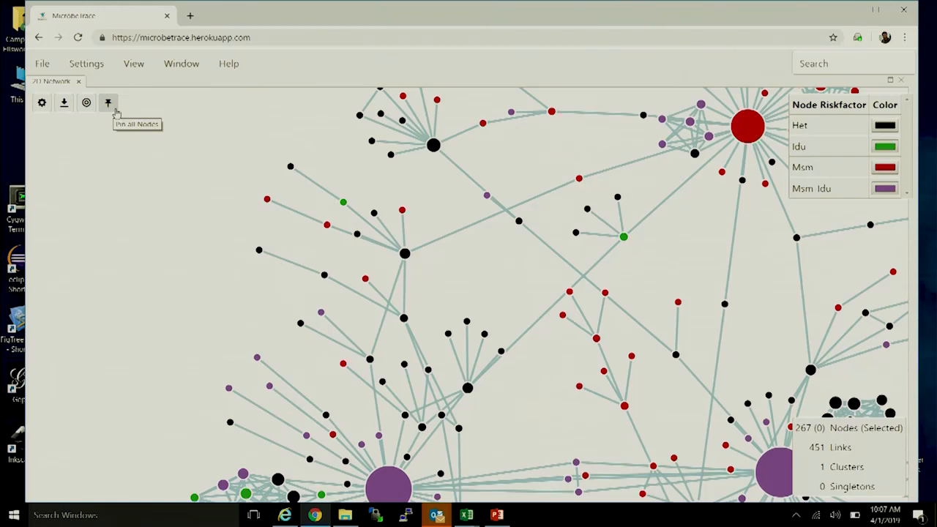
click(113, 109)
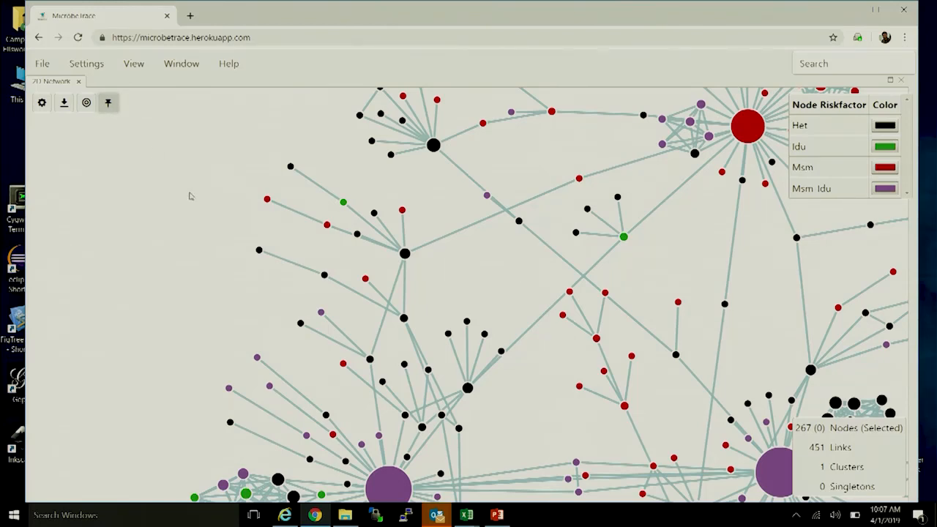
drag(269, 167, 306, 189)
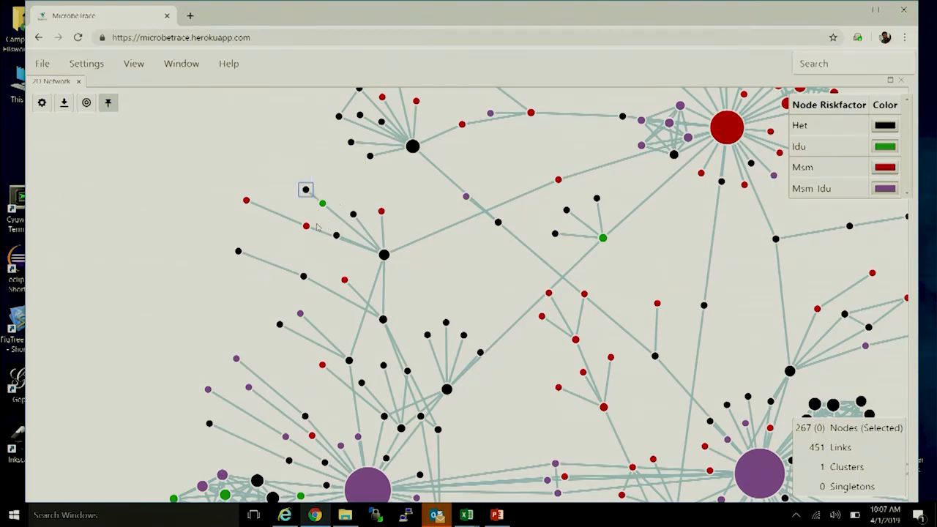
- Move the purple node beside the crossing of two long links down and to the left, clear of the crossing
scroll(481, 203, up, 5)
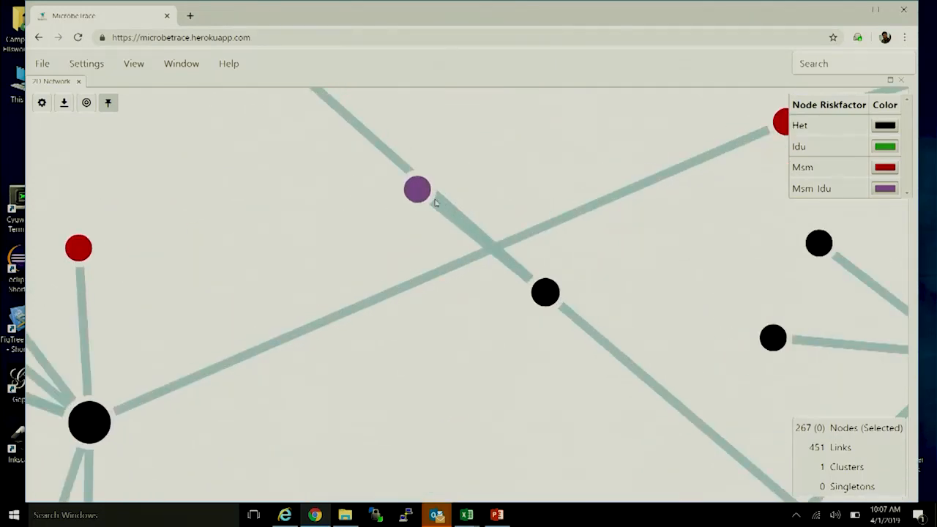
drag(422, 195, 388, 282)
scroll(412, 396, down, 5)
- Reposition the small purple node between the two green hubs slightly to the right
drag(502, 387, 551, 156)
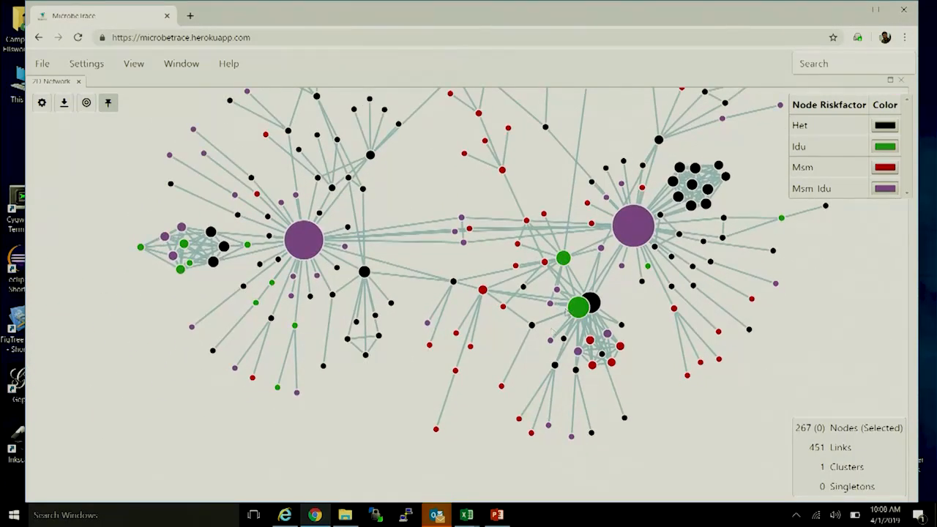
scroll(564, 307, up, 5)
drag(558, 255, 628, 227)
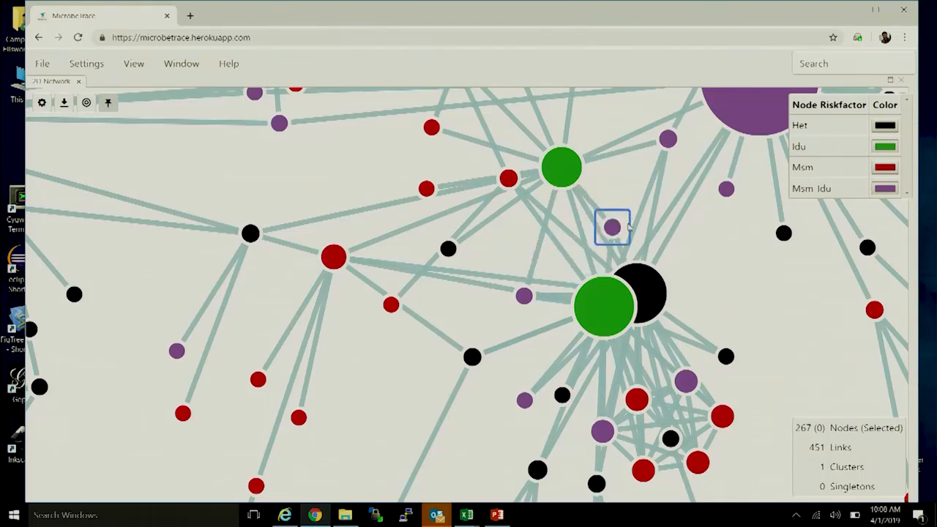
scroll(732, 344, down, 2)
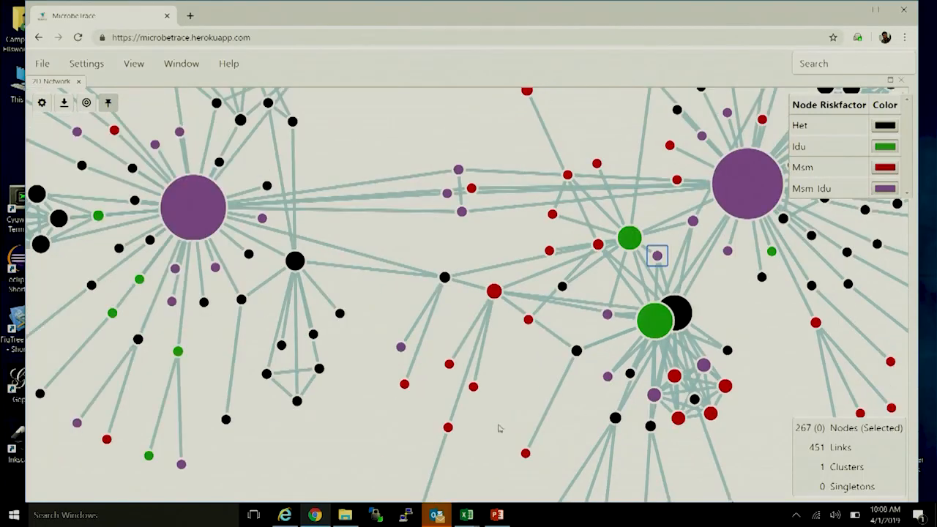
- Move the black leaf node lying on the long diagonal link to the right of its black hub, clear of the link
scroll(440, 372, down, 2)
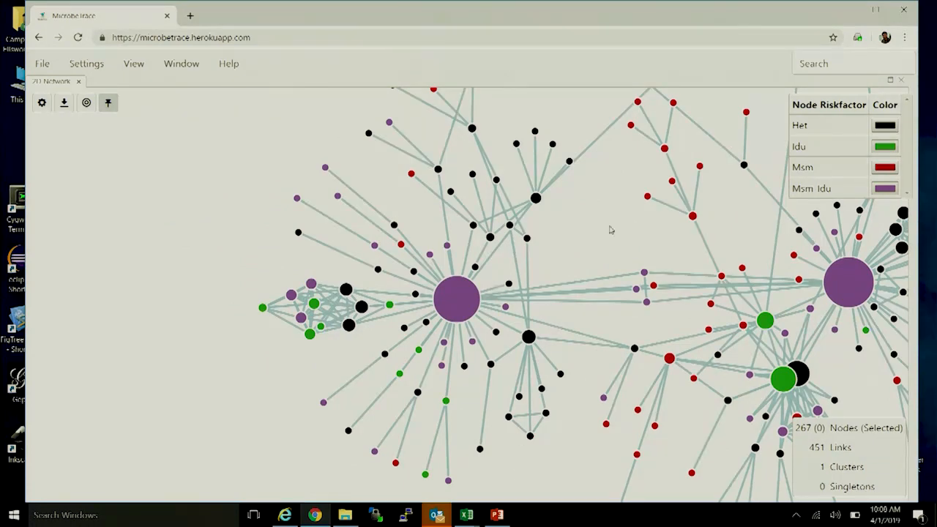
scroll(534, 203, up, 4)
drag(528, 137, 568, 256)
scroll(557, 257, down, 1)
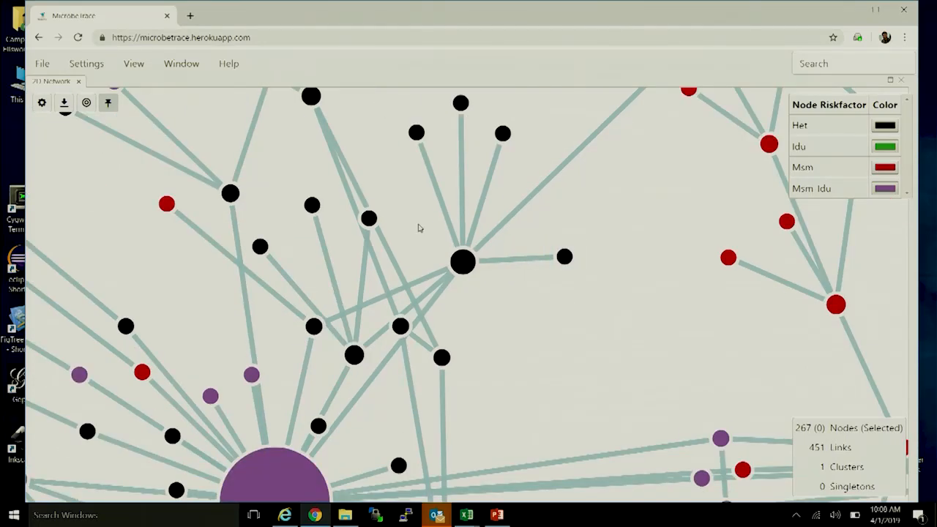
scroll(421, 230, down, 4)
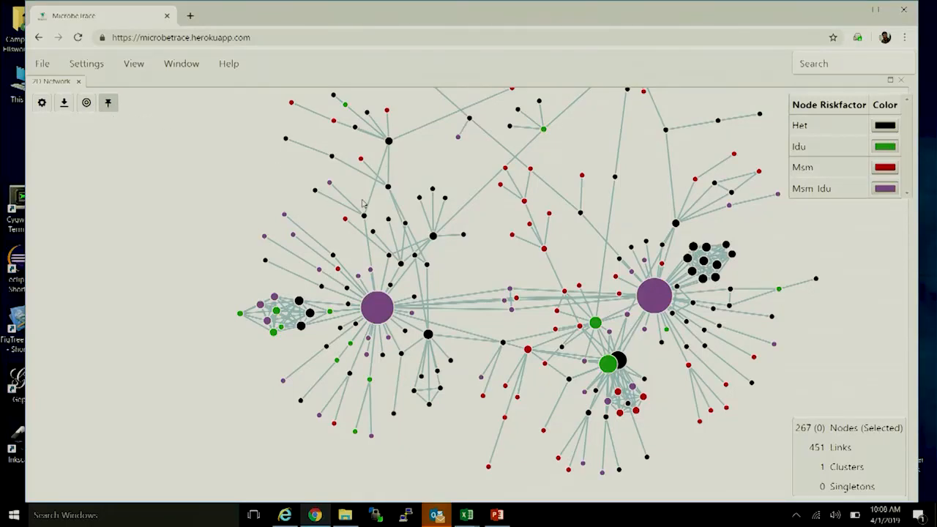
- Set up a network image export with the file name test and the png format, showing the advanced options
scroll(220, 194, down, 3)
click(64, 103)
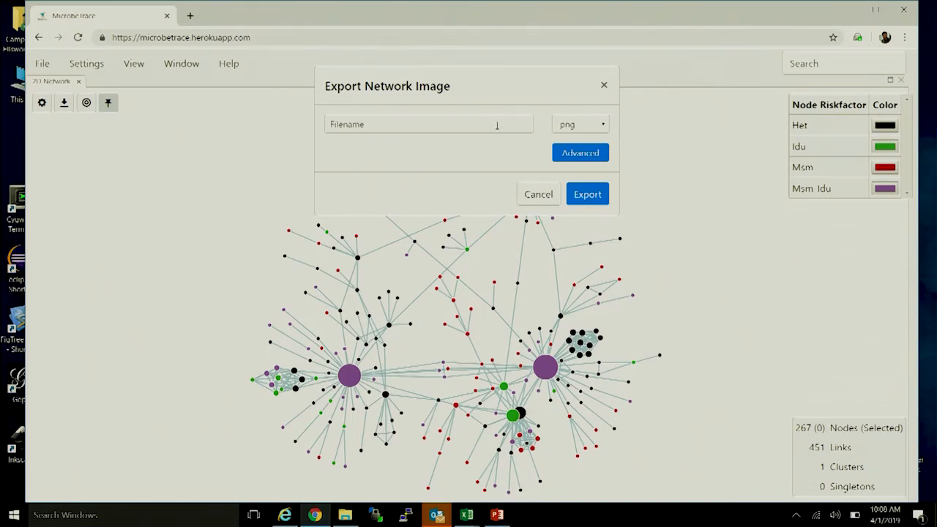
click(487, 125)
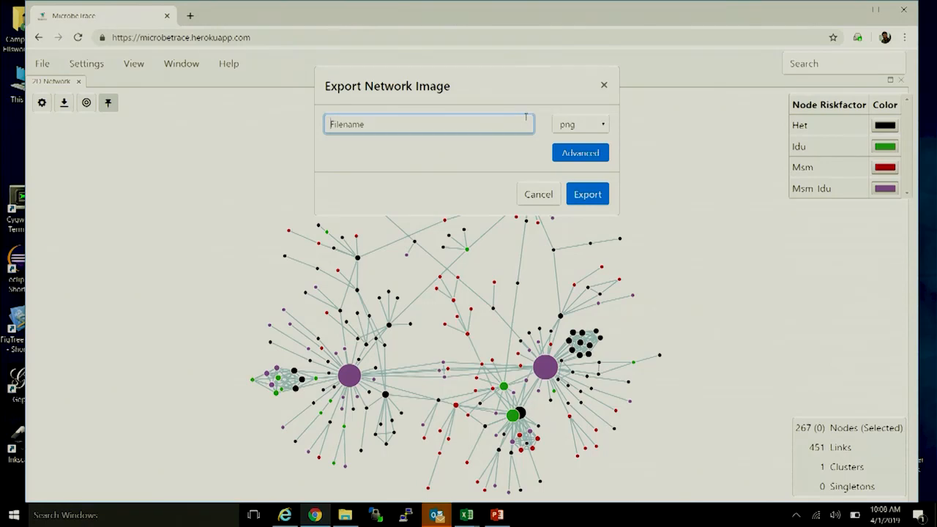
text(test)
click(579, 126)
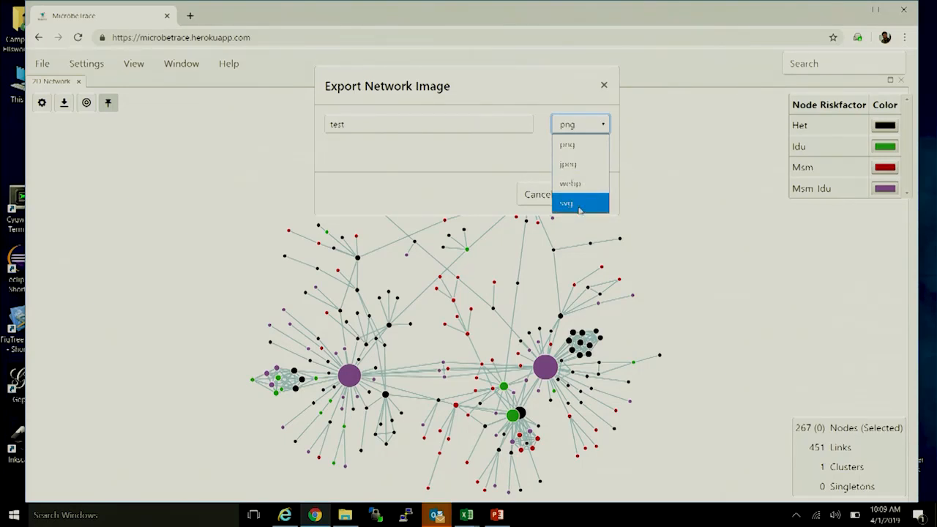
click(585, 144)
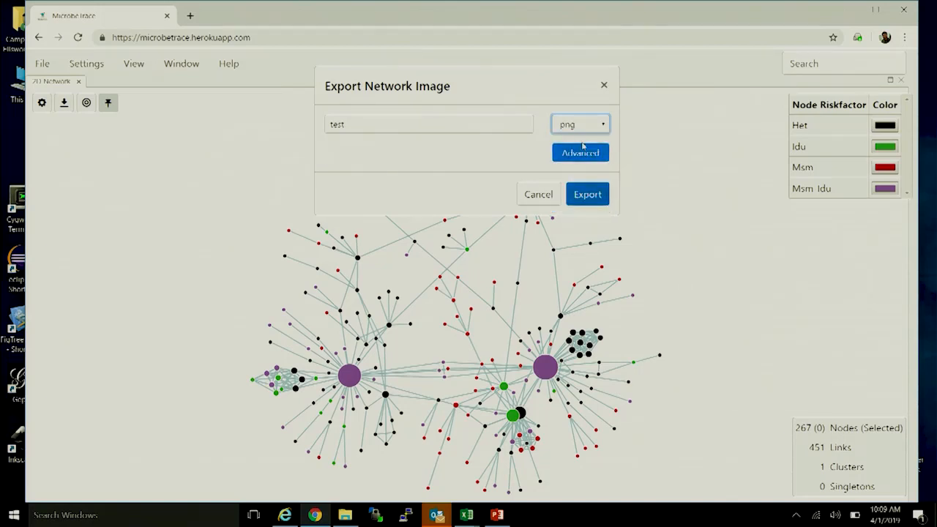
click(590, 153)
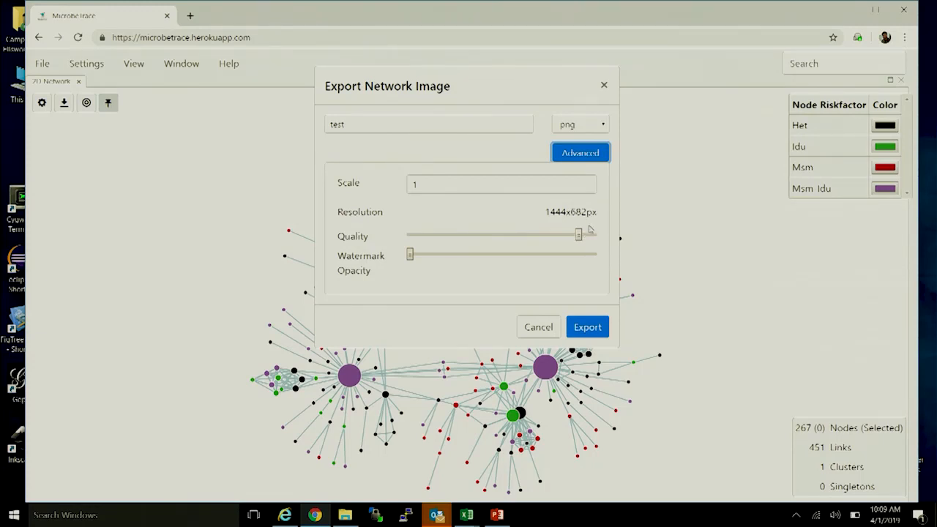
- Export the image, save it as test.png on the Desktop, and open the downloaded file
click(586, 331)
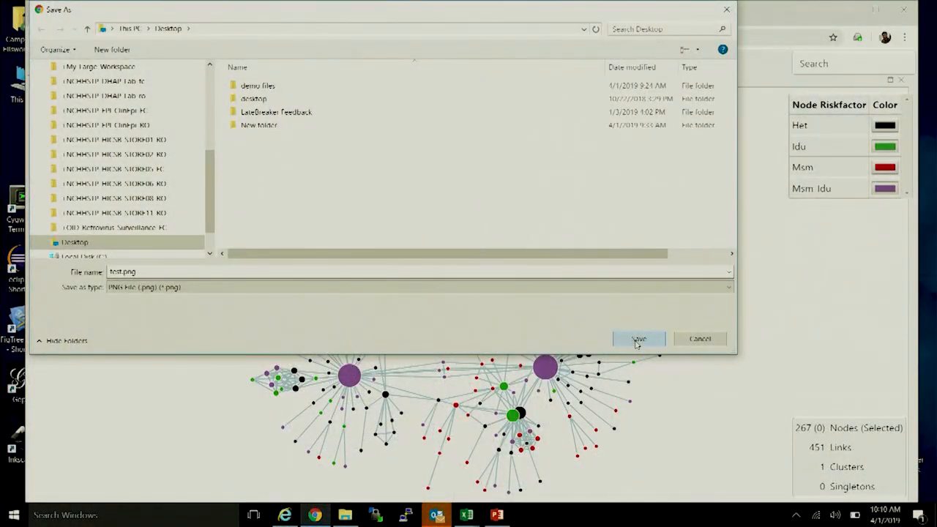
click(637, 339)
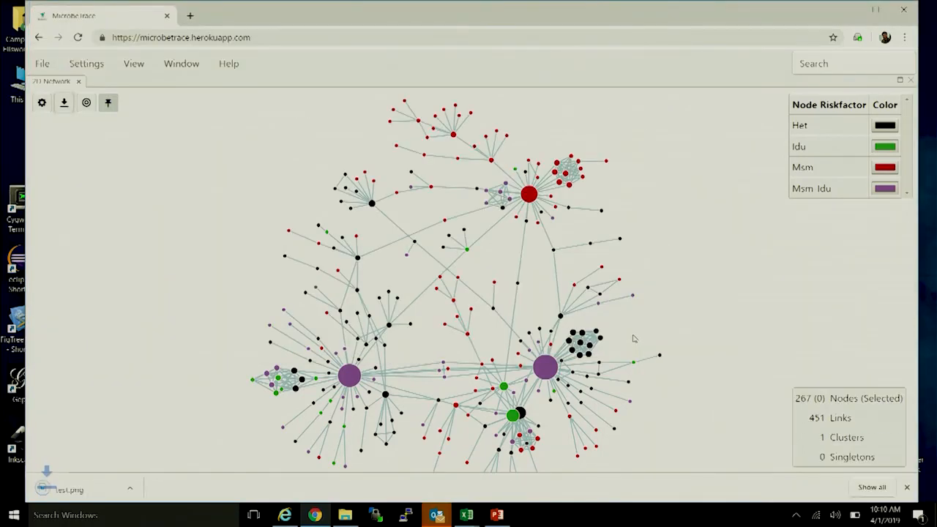
click(92, 479)
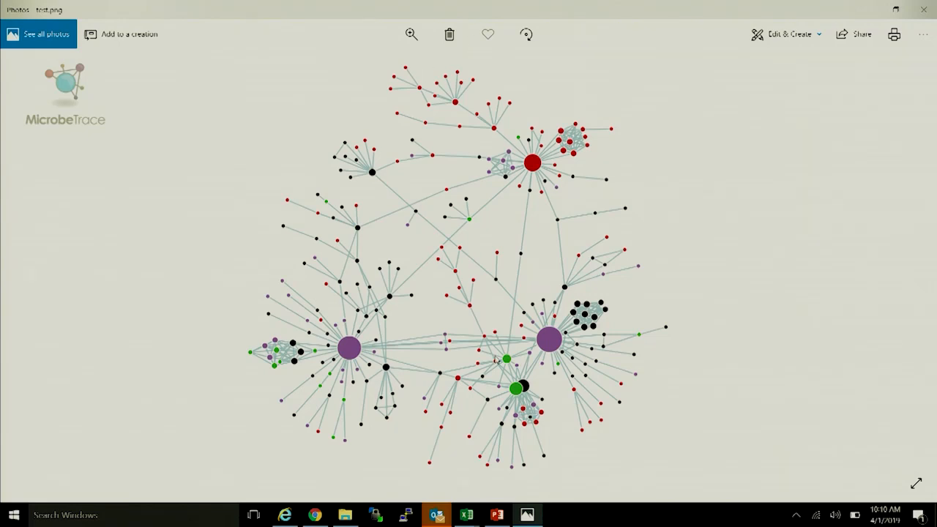
- Switch back to MicrobeTrace, review the scale and watermark opacity options for the network image export, and cancel the export
click(326, 512)
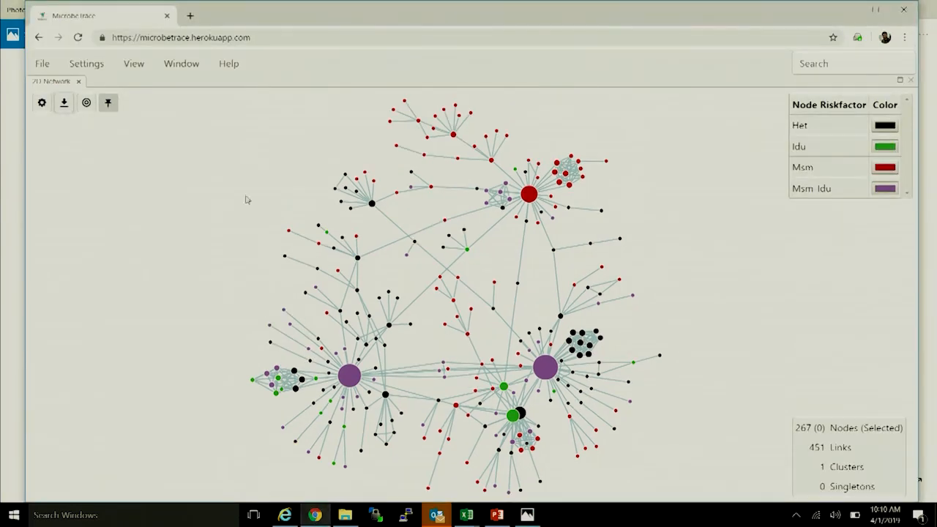
click(65, 103)
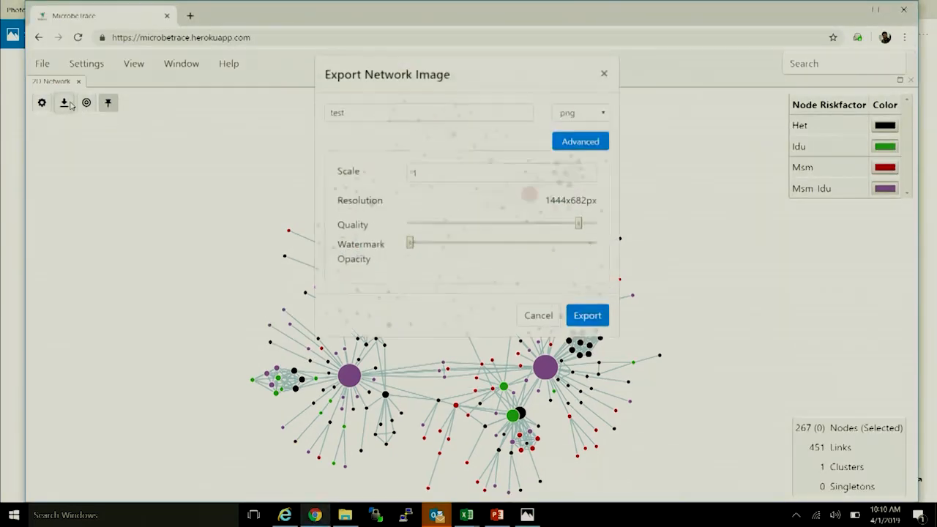
click(455, 181)
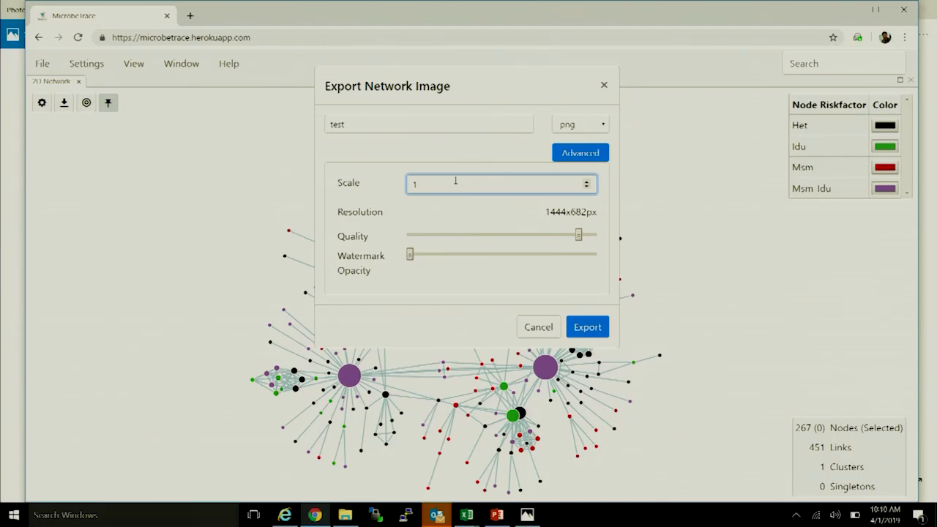
drag(412, 255, 391, 267)
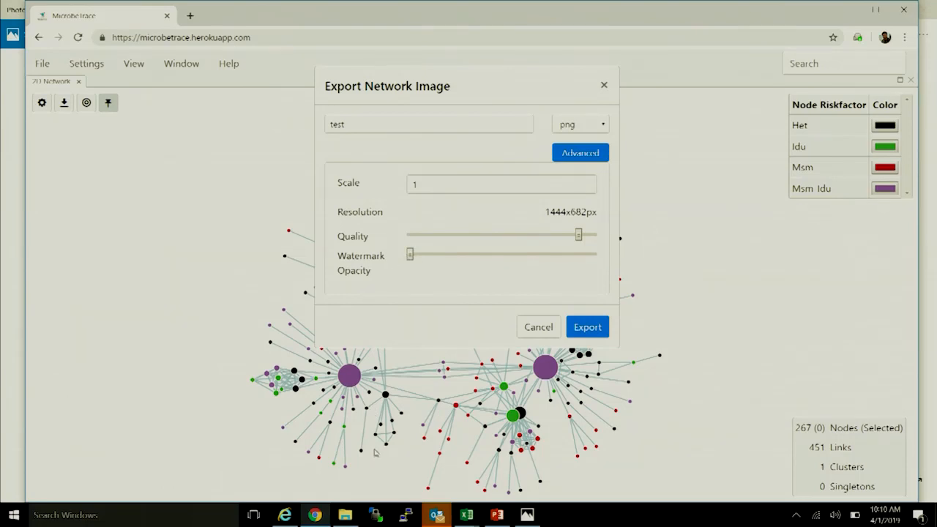
click(537, 328)
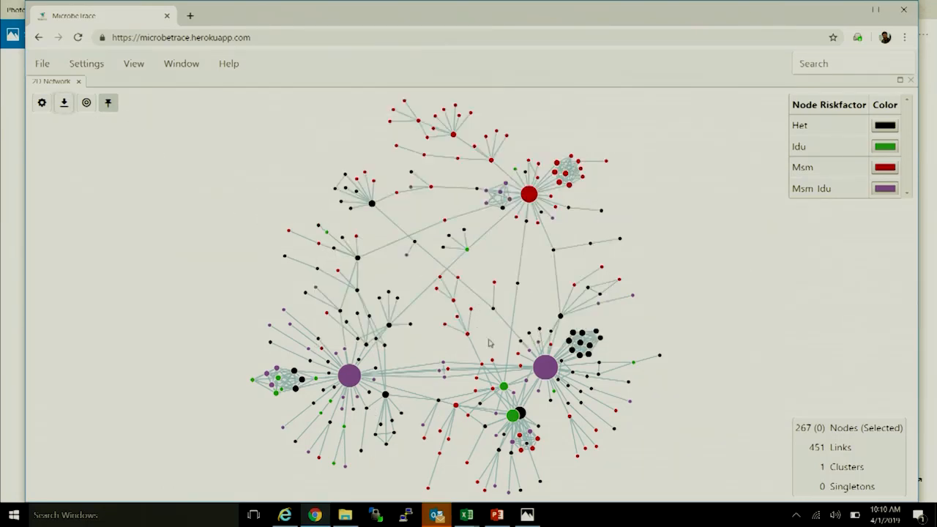
- Zoom far into and far out of the network, recentering the view each time
scroll(515, 308, up, 10)
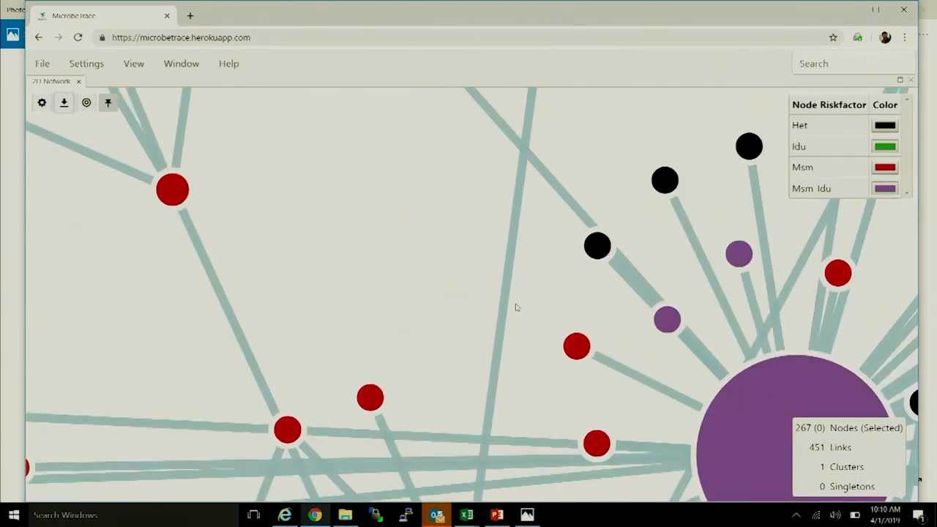
scroll(516, 308, up, 2)
click(86, 104)
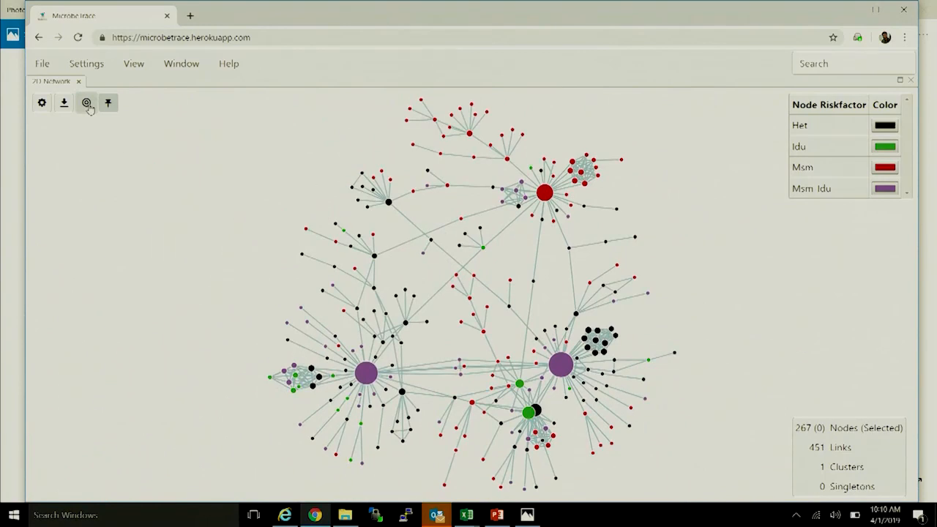
scroll(361, 202, down, 15)
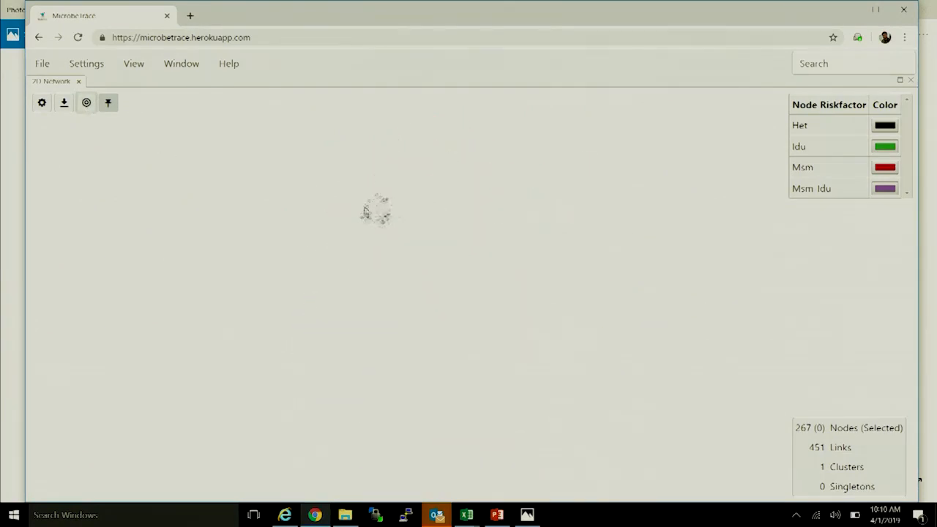
scroll(303, 255, down, 5)
click(87, 103)
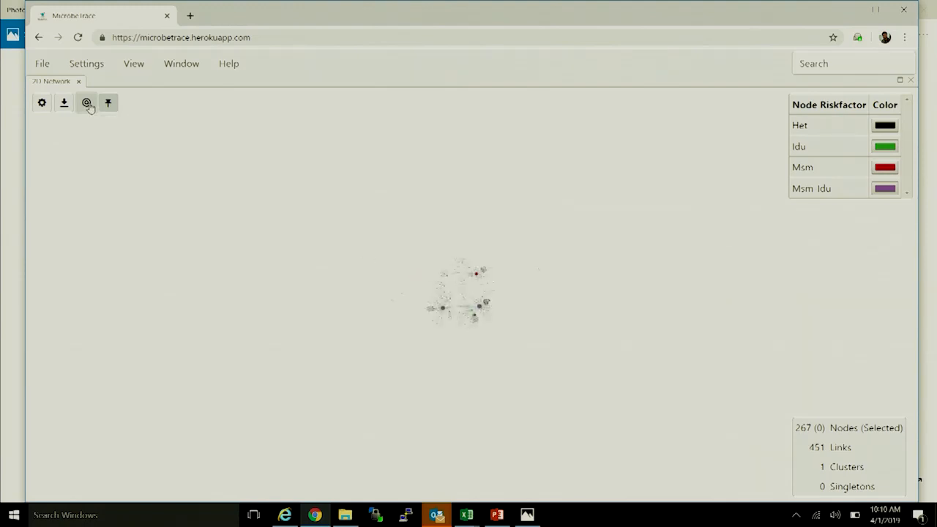